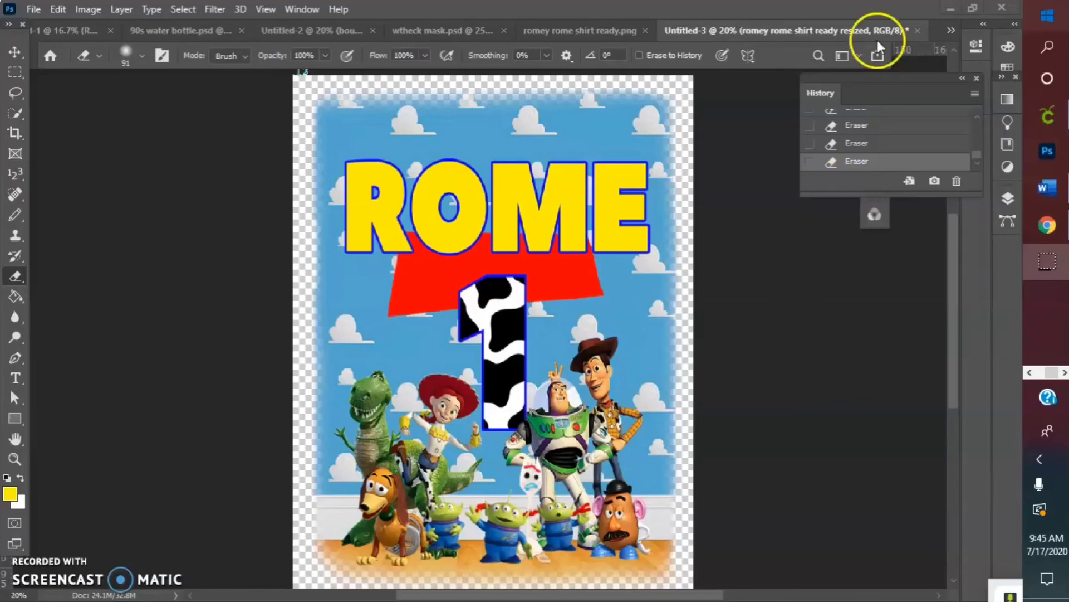
# Collapse the History panel and switch to the Move tool
pyautogui.click(962, 82)
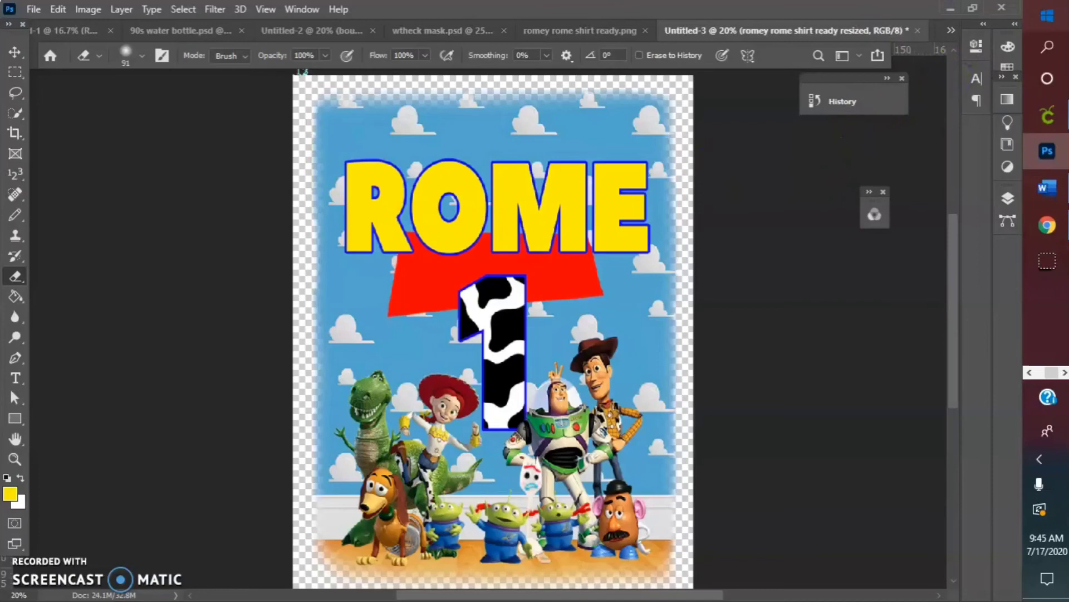
pyautogui.click(19, 49)
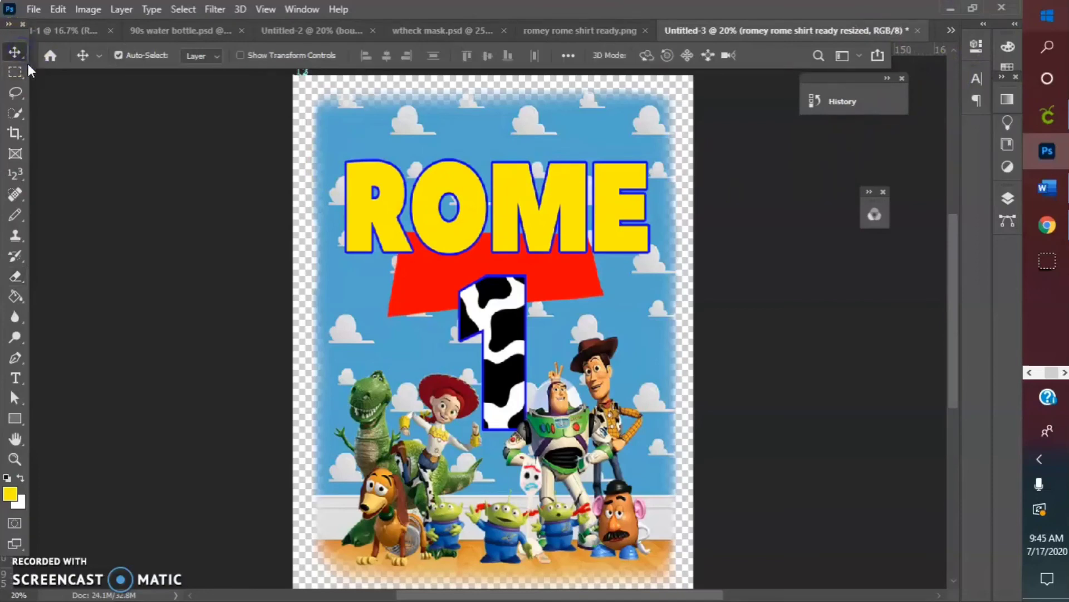
pyautogui.click(42, 79)
pyautogui.click(58, 9)
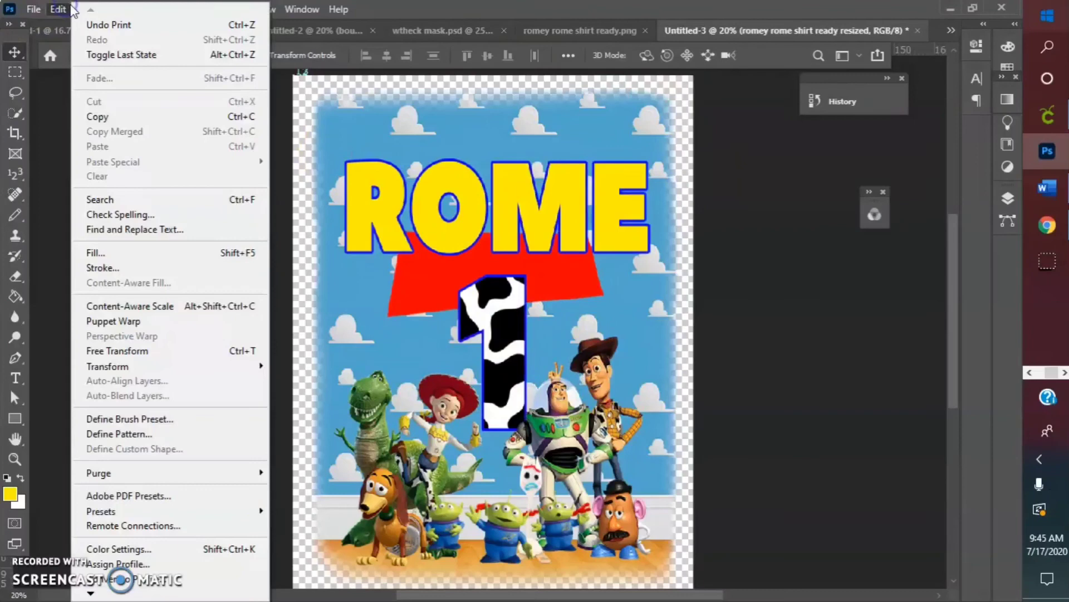
pyautogui.moveTo(88, 10)
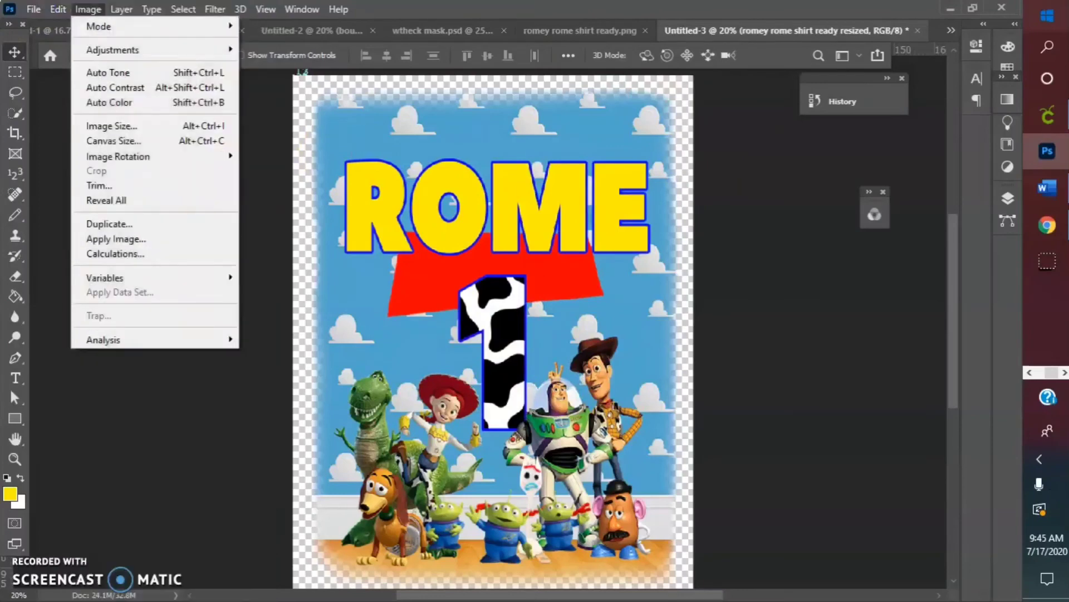
pyautogui.click(132, 142)
pyautogui.click(561, 197)
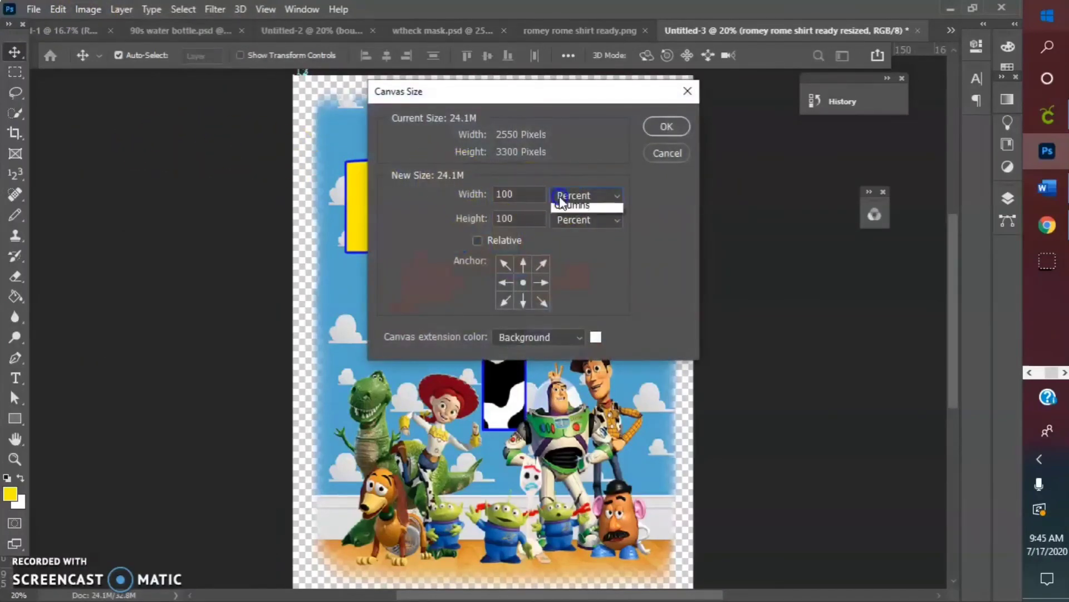
pyautogui.click(565, 222)
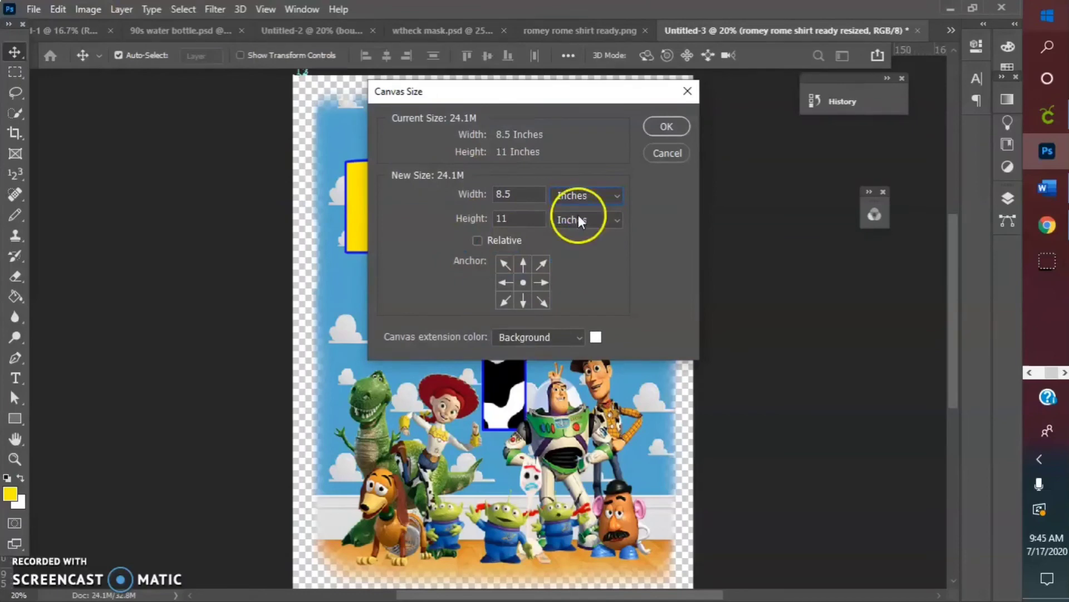
pyautogui.click(669, 126)
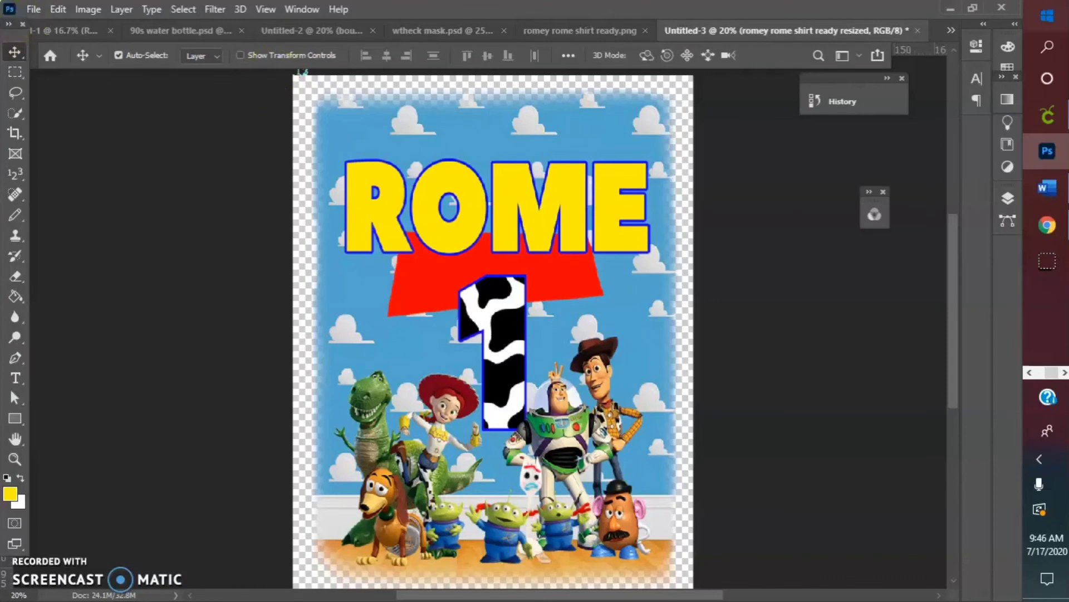
# Open the Print dialog for the ROME 1 design from the File menu
pyautogui.scroll(-2, 624, 186)
pyautogui.click(507, 245)
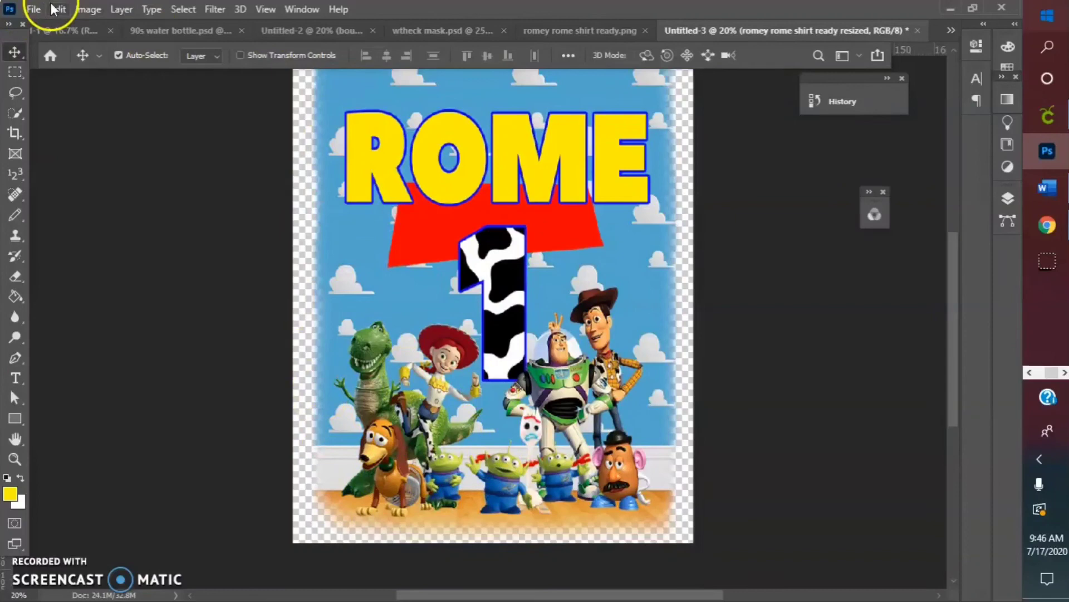
pyautogui.click(35, 9)
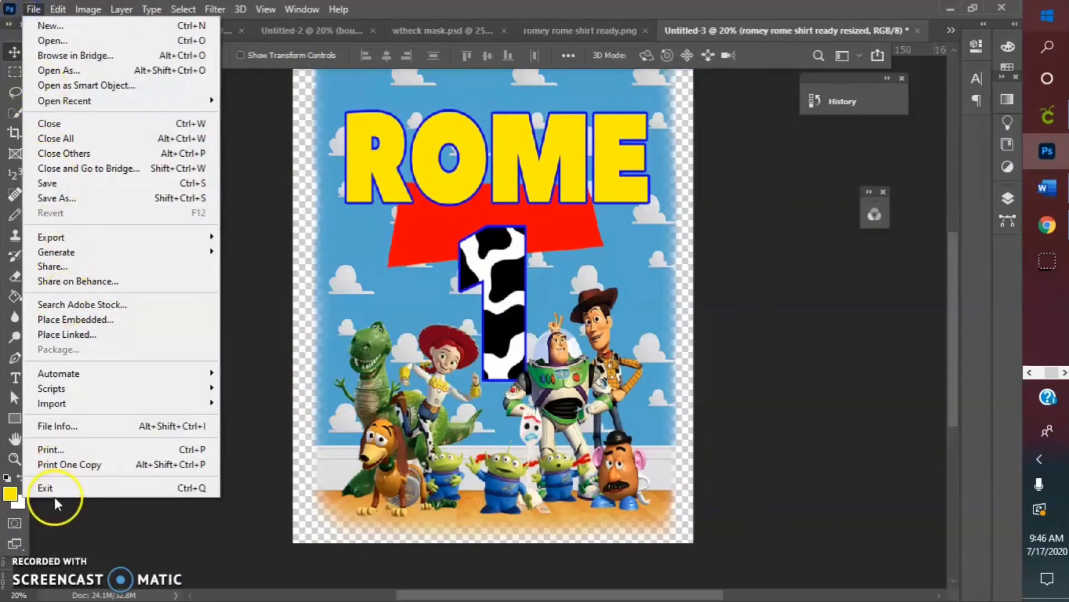
pyautogui.click(50, 449)
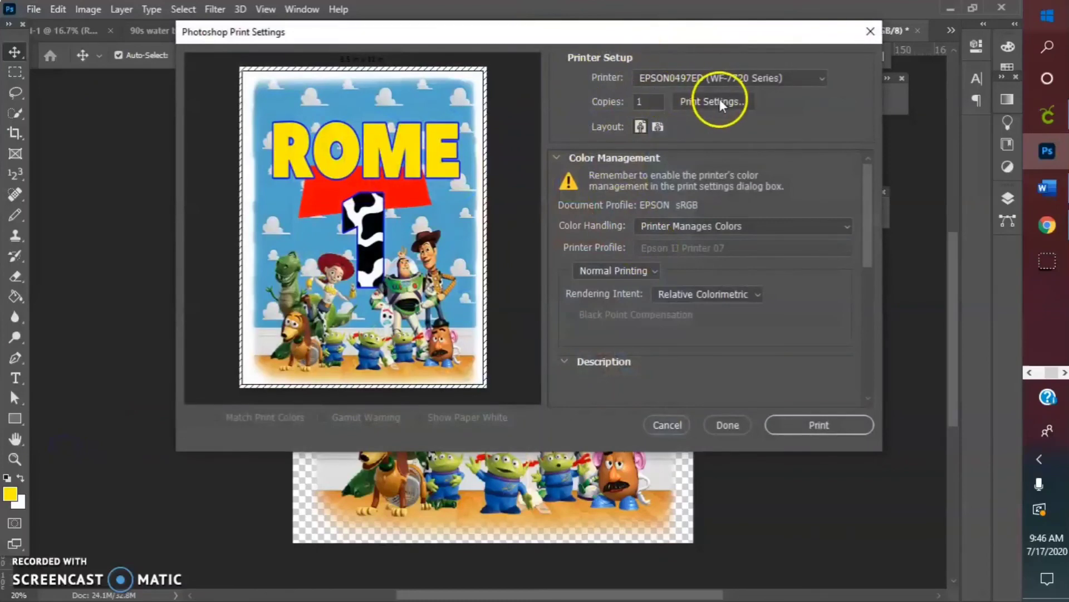
# Open the Epson printer properties and set Multi-Page to Off
pyautogui.click(718, 101)
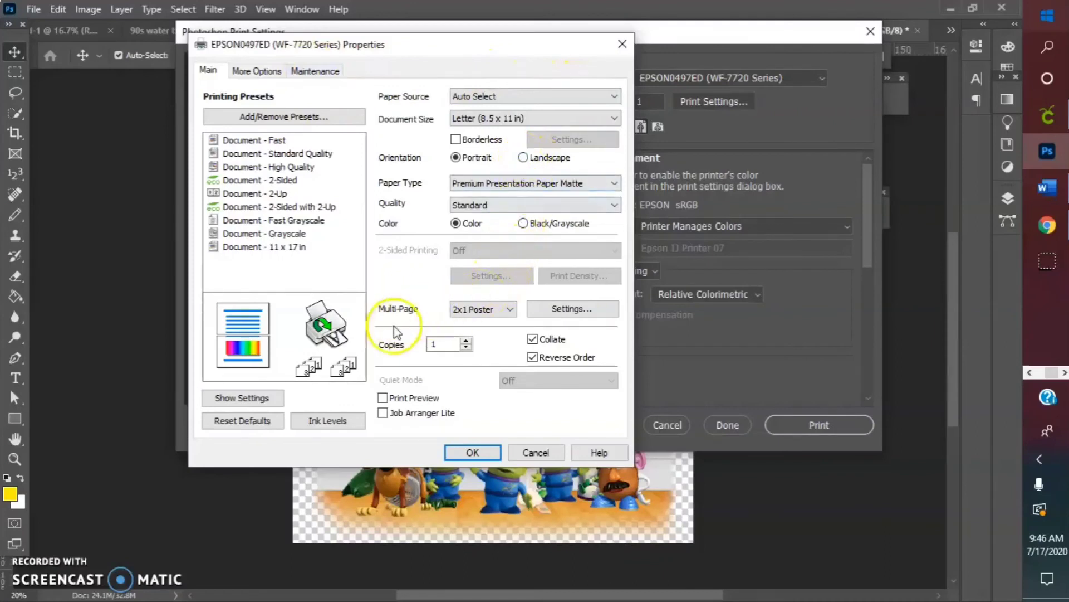
pyautogui.click(509, 310)
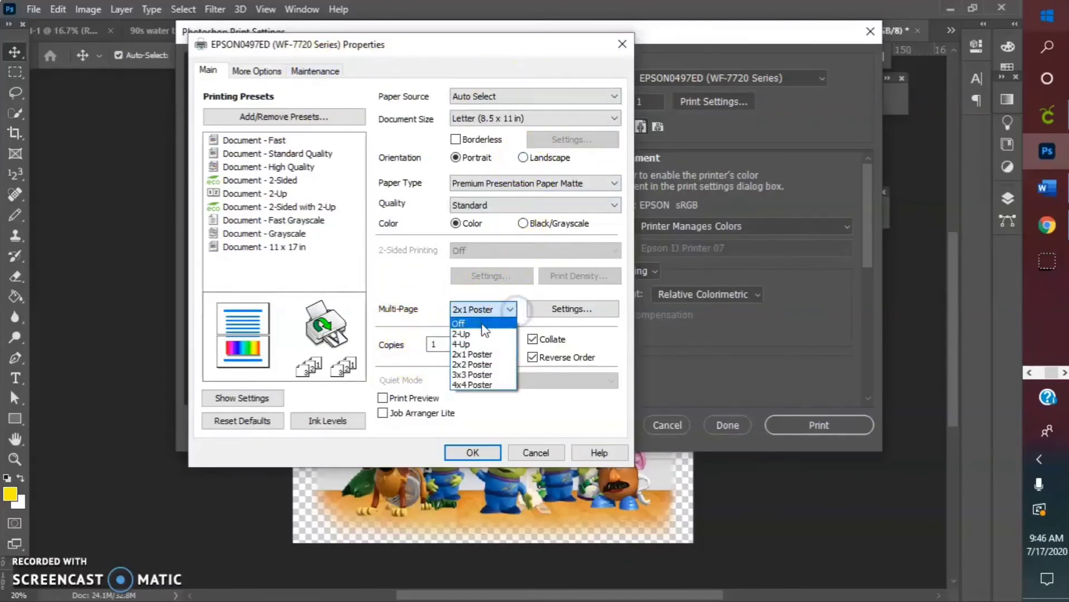
pyautogui.click(480, 324)
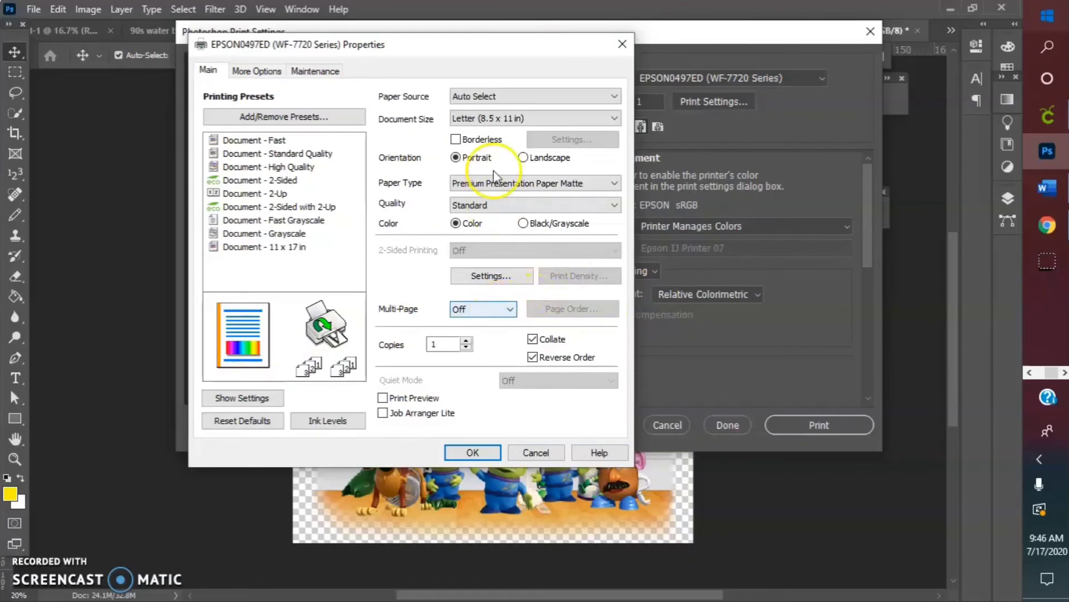
pyautogui.click(258, 72)
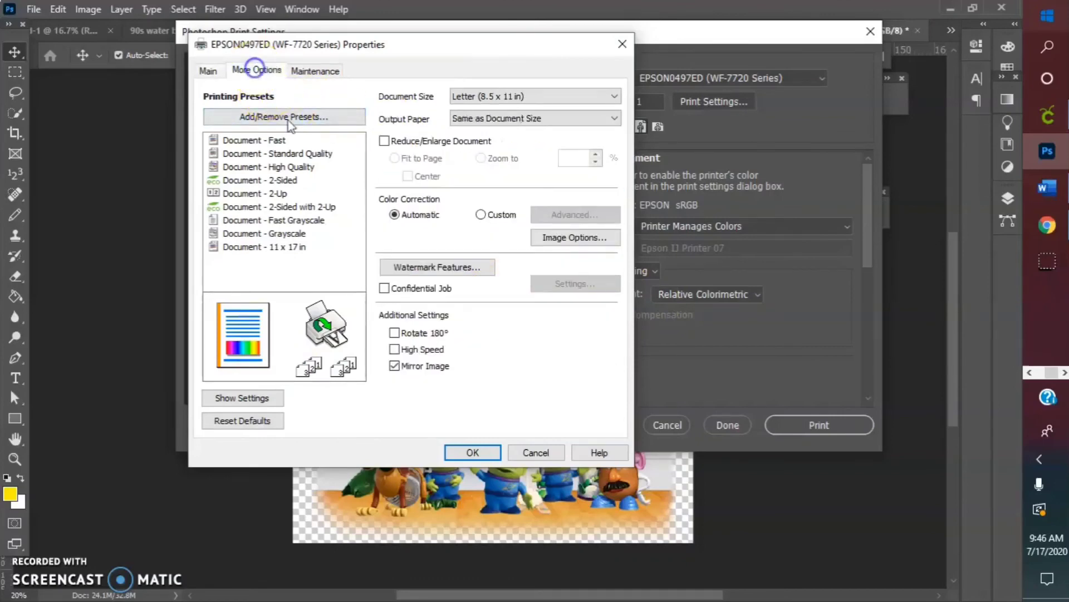
pyautogui.click(395, 366)
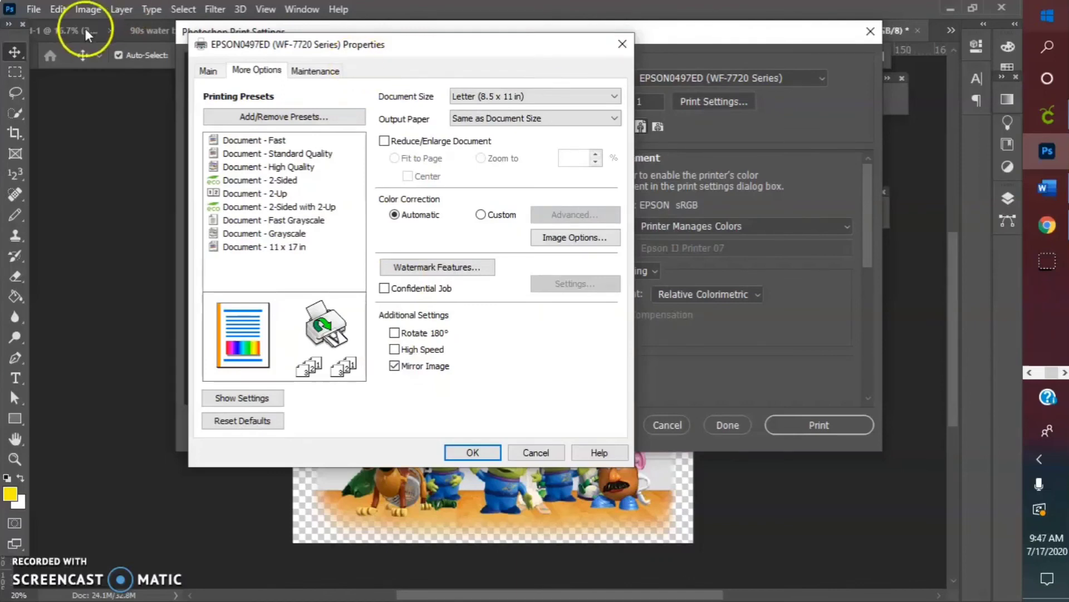
# Back in the main Epson settings, try Multi-Page 2-Up, then 4-Up
pyautogui.click(209, 70)
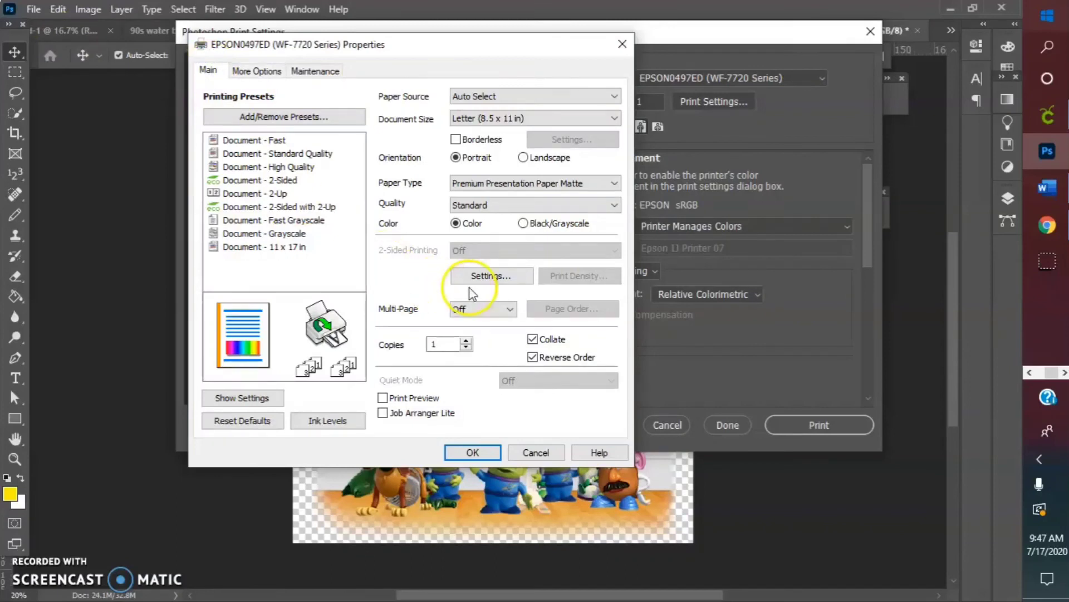
pyautogui.click(486, 316)
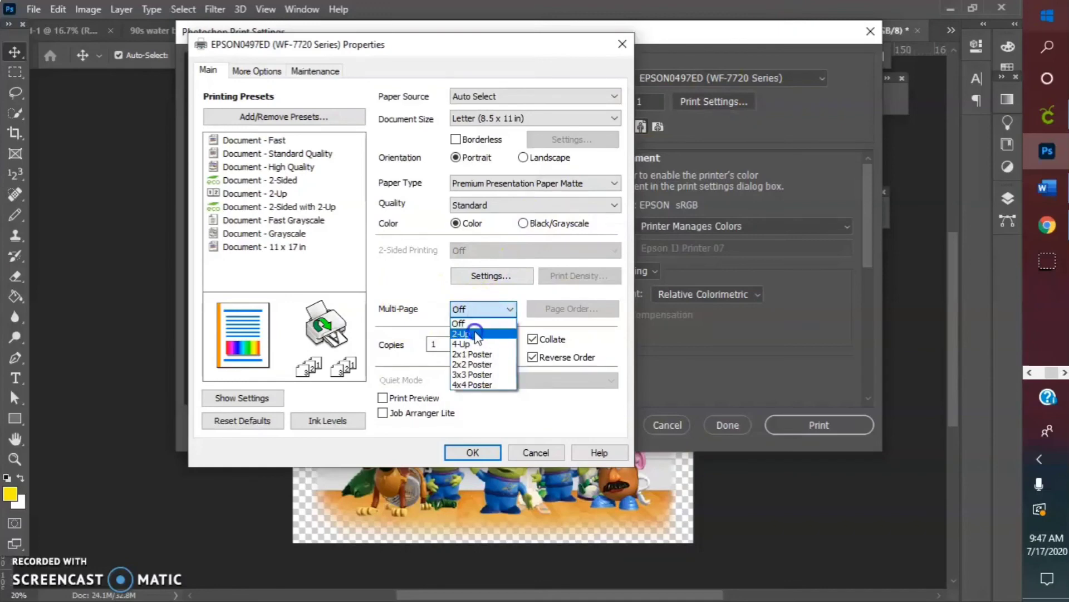
pyautogui.click(475, 330)
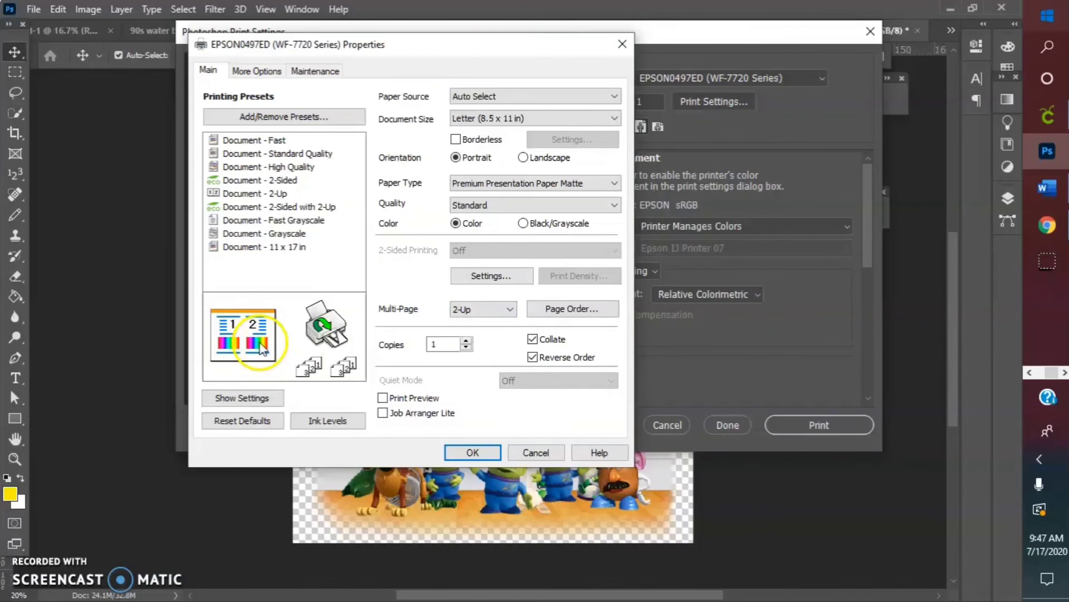
pyautogui.click(479, 308)
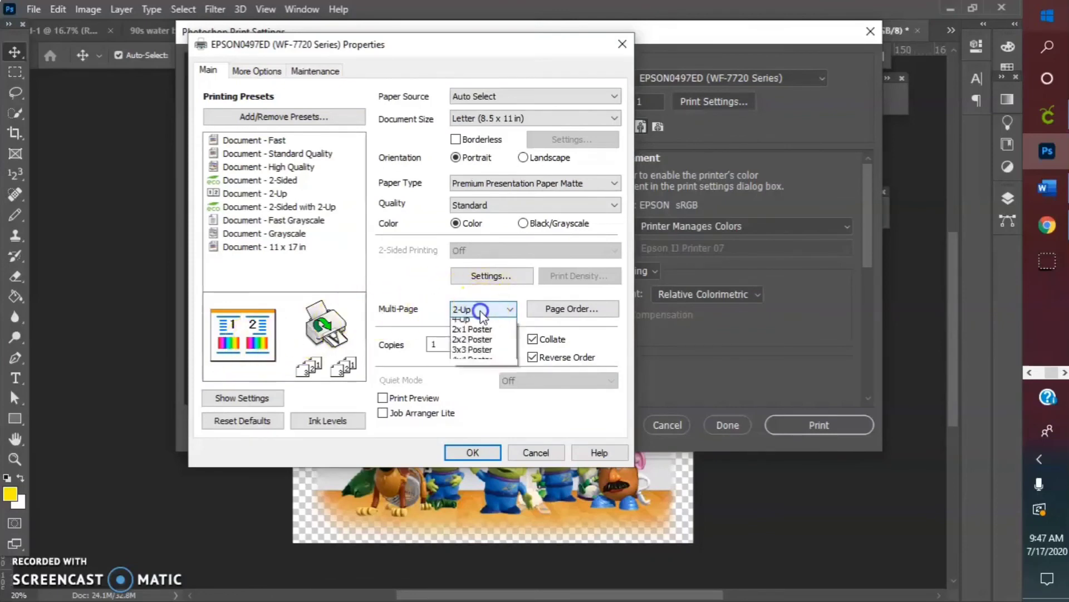
pyautogui.click(471, 344)
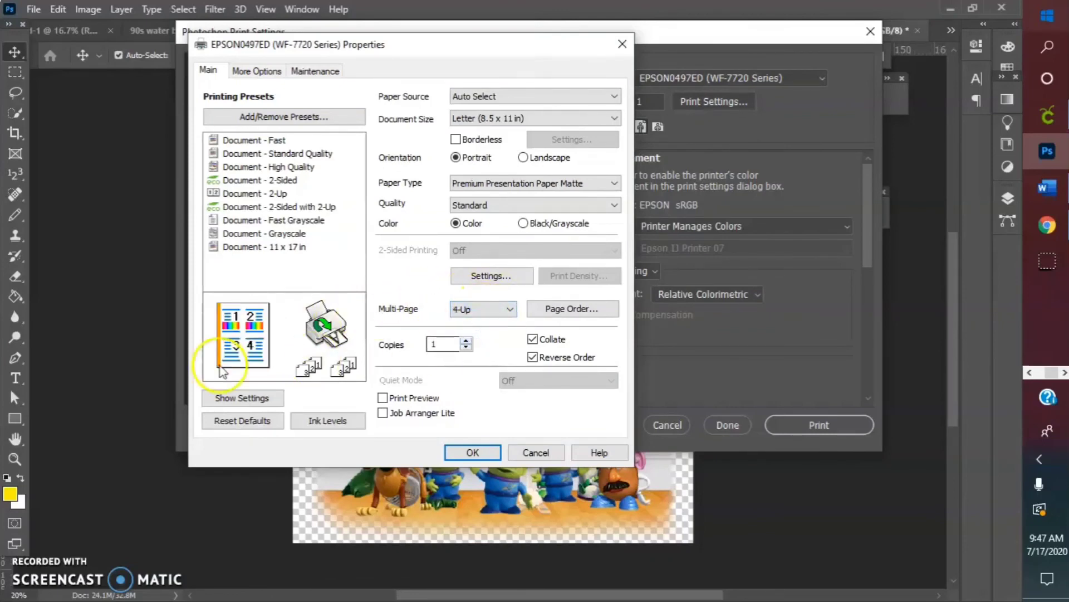
# Switch Multi-Page to Off, then back to 2-Up
pyautogui.click(494, 309)
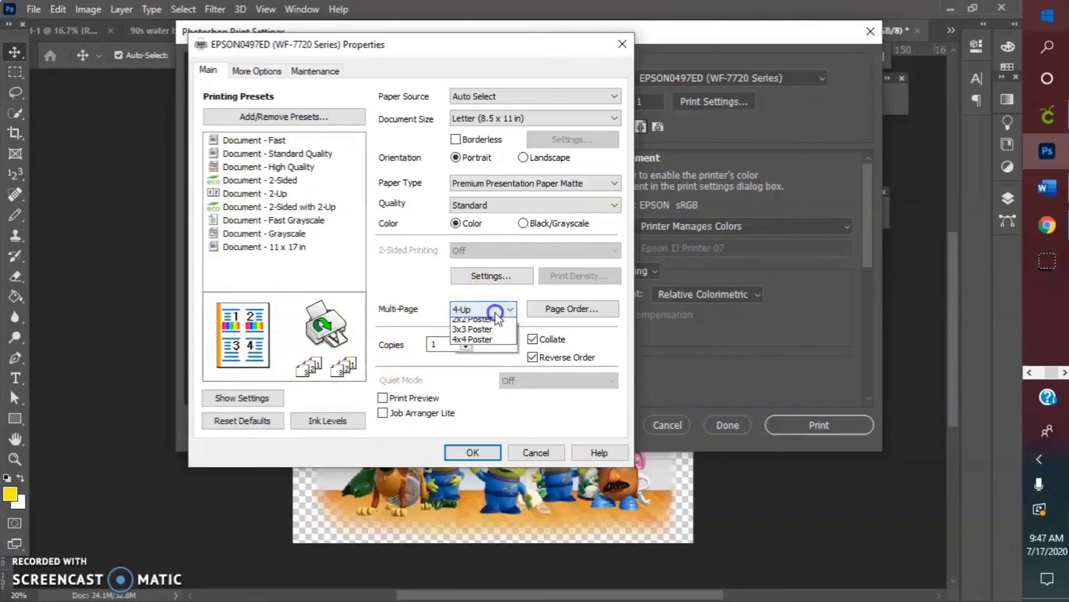
pyautogui.click(475, 323)
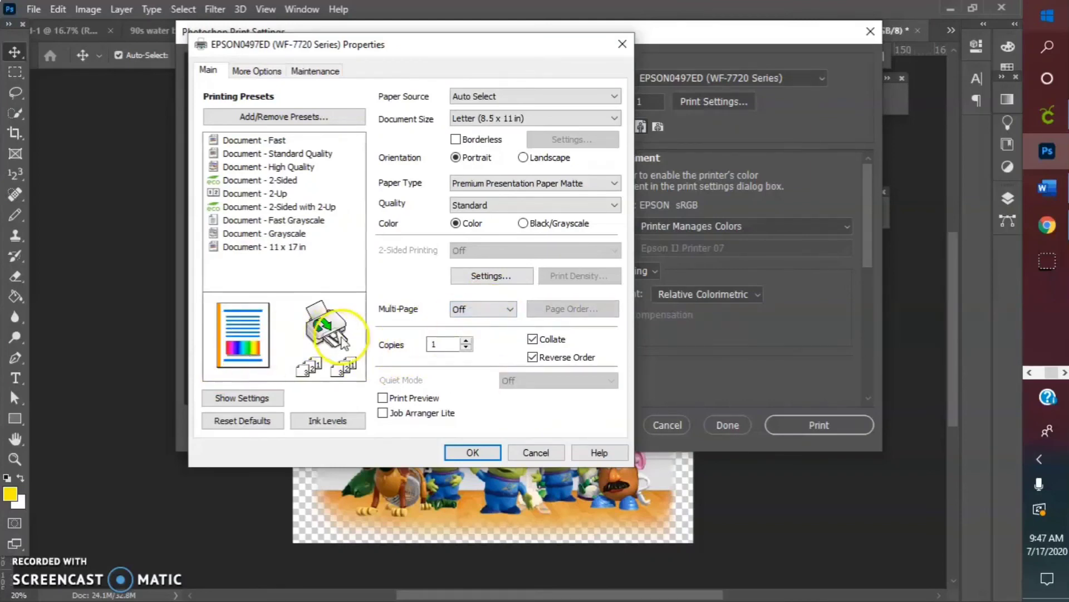
pyautogui.click(486, 301)
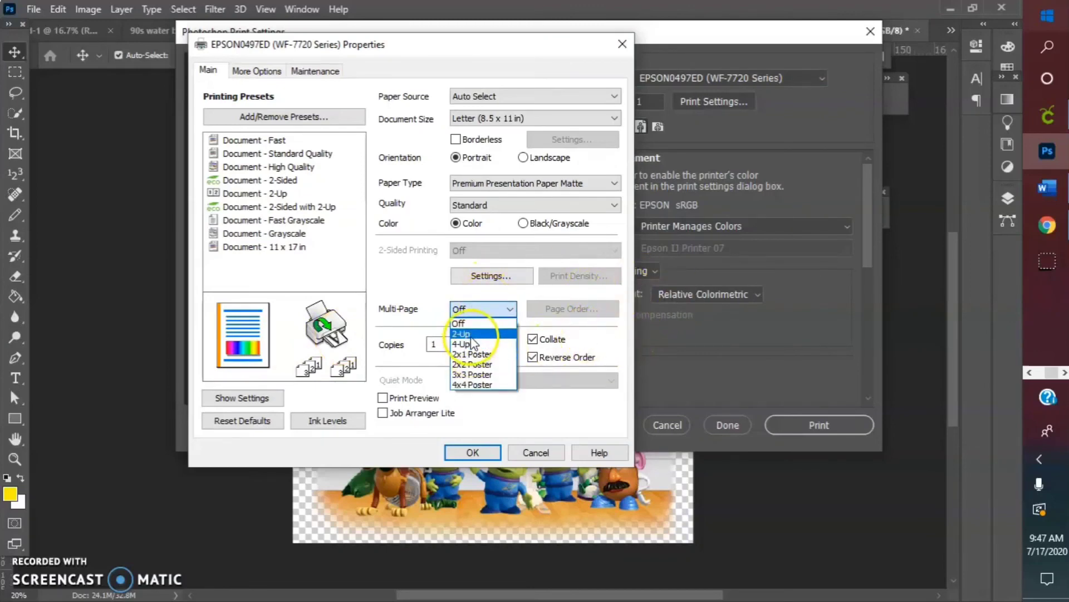
pyautogui.click(470, 334)
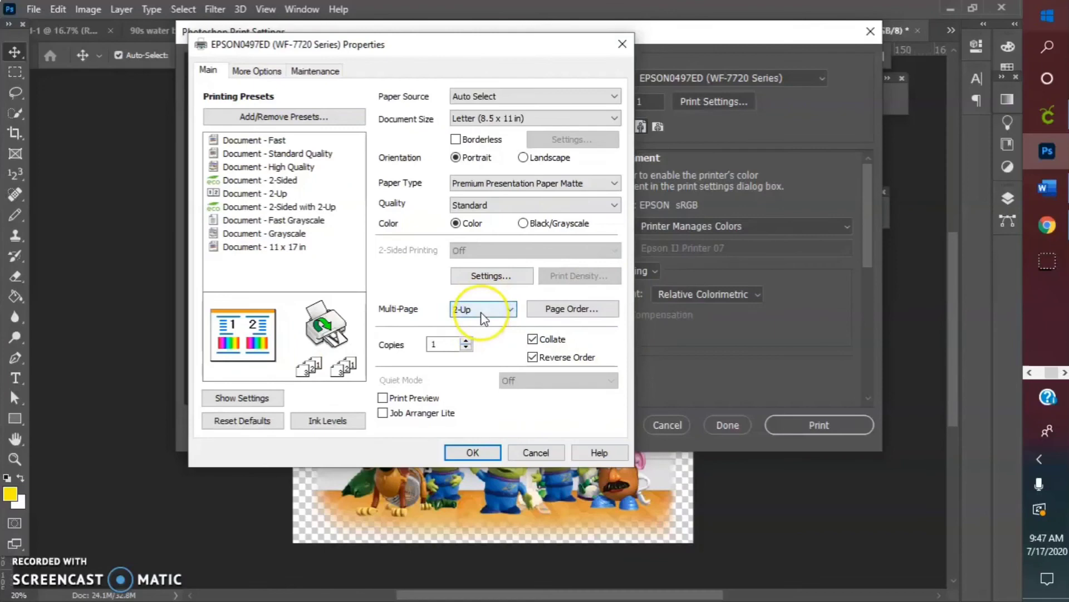
pyautogui.click(482, 315)
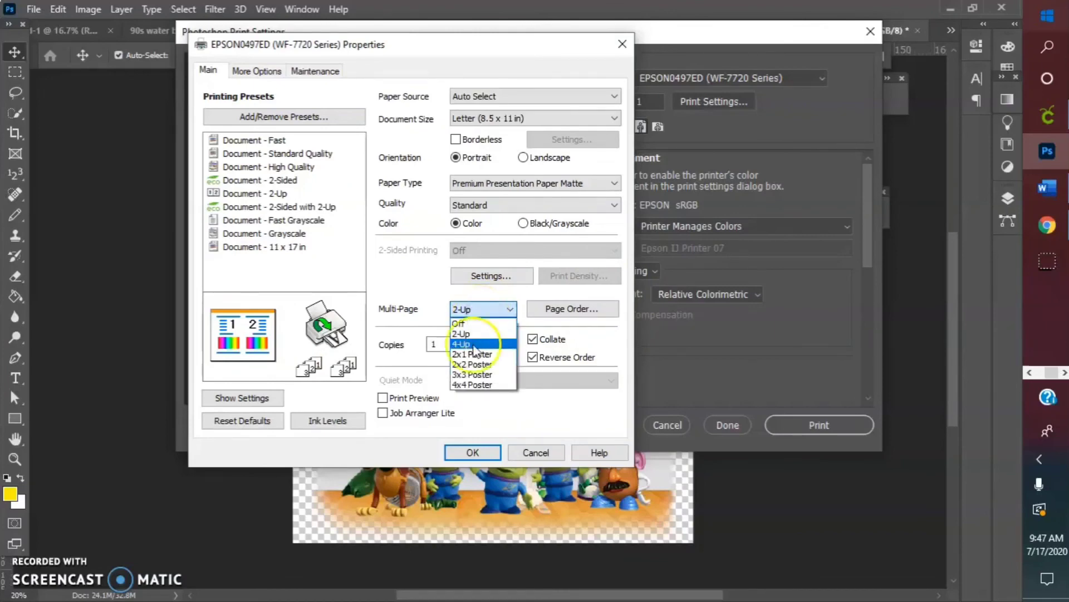
# Try the 2x1, 4x4 and 3x3 Poster Multi-Page layouts
pyautogui.click(471, 355)
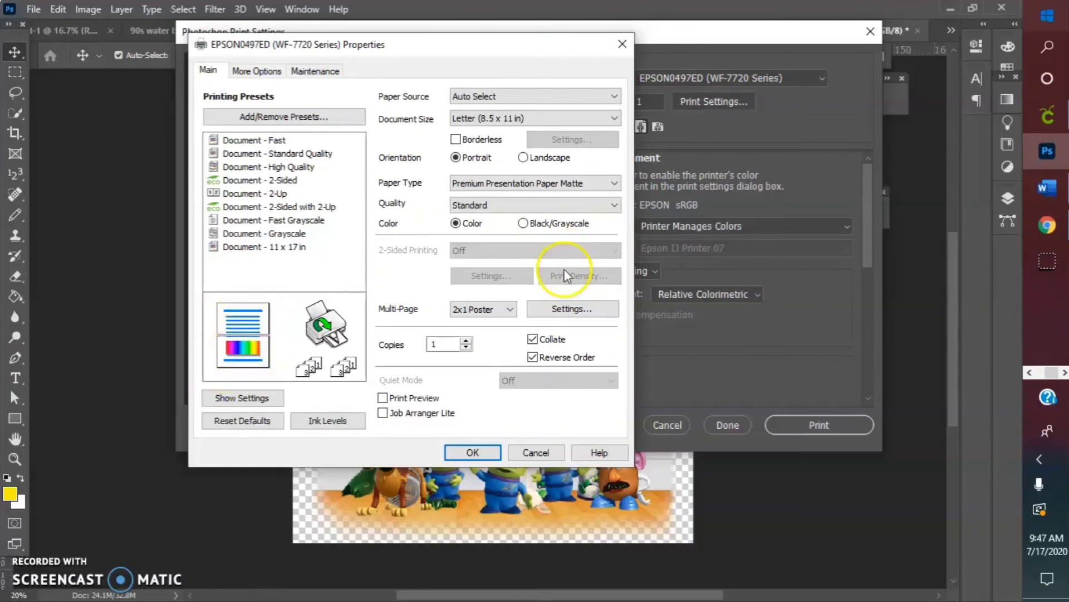
pyautogui.click(504, 311)
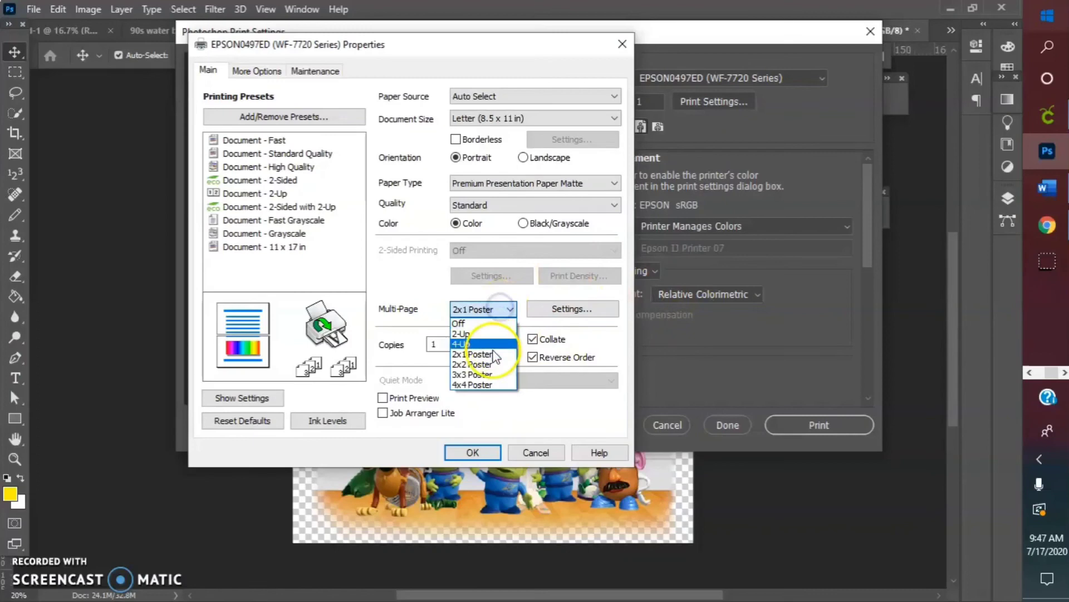
pyautogui.click(479, 385)
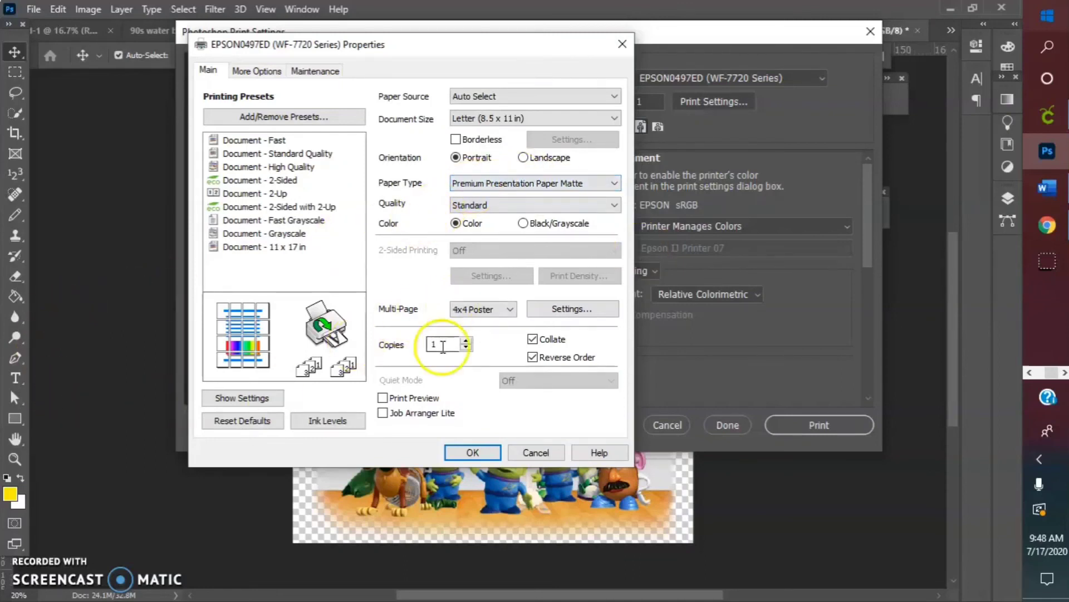
pyautogui.click(470, 312)
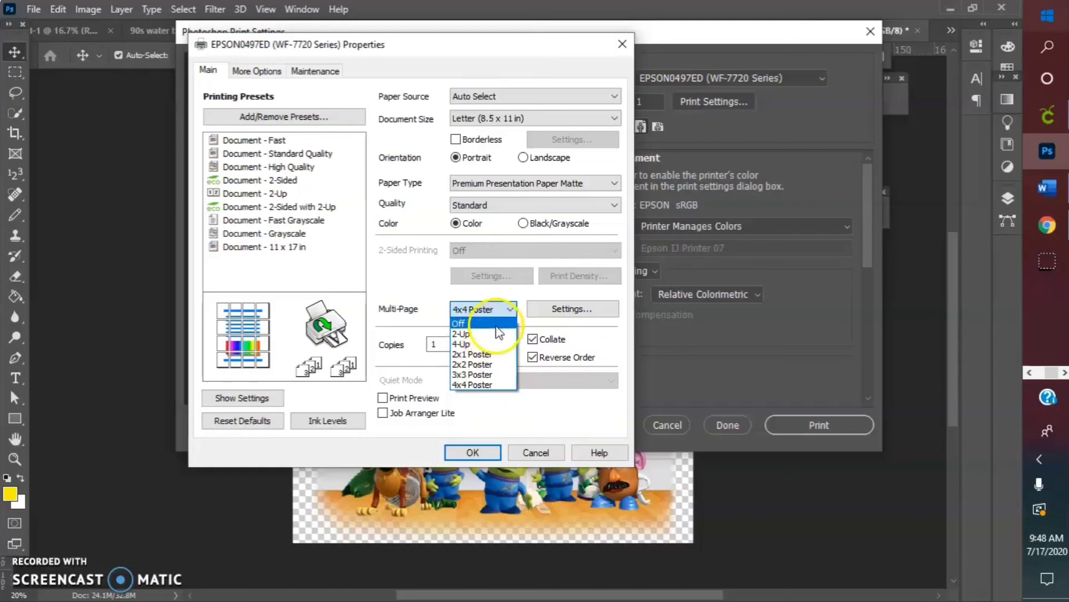
pyautogui.click(473, 374)
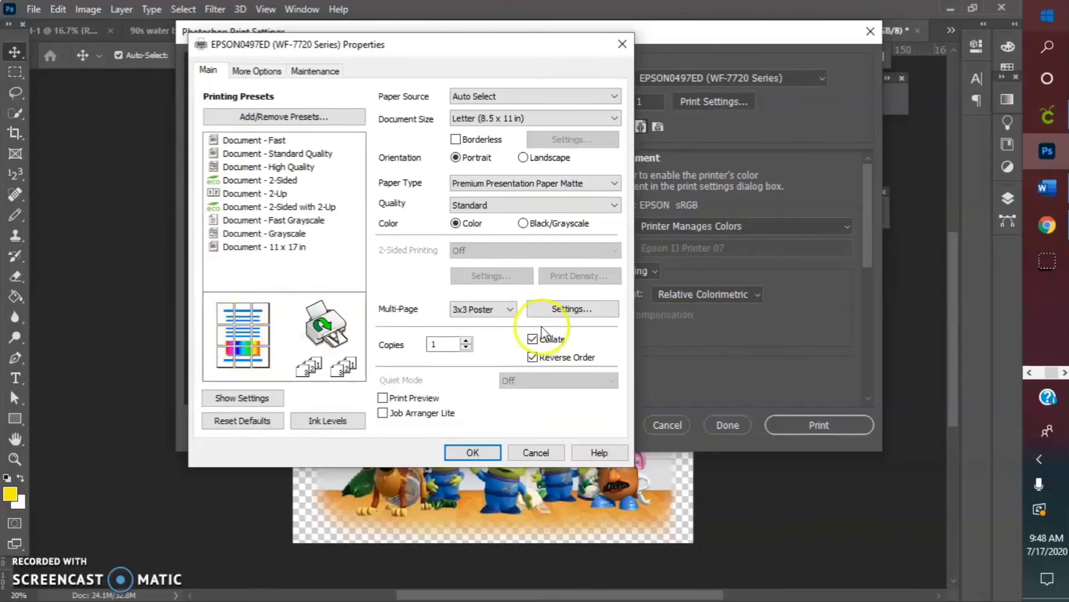
# Settle on the 2x1 Poster layout and accept the Epson properties with OK
pyautogui.click(516, 315)
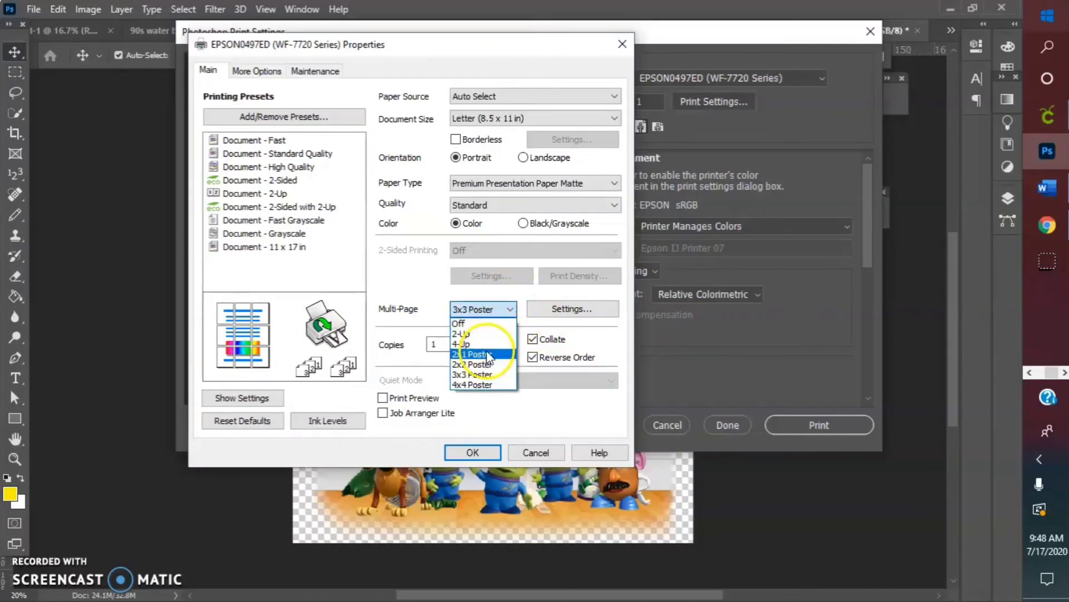
pyautogui.click(479, 374)
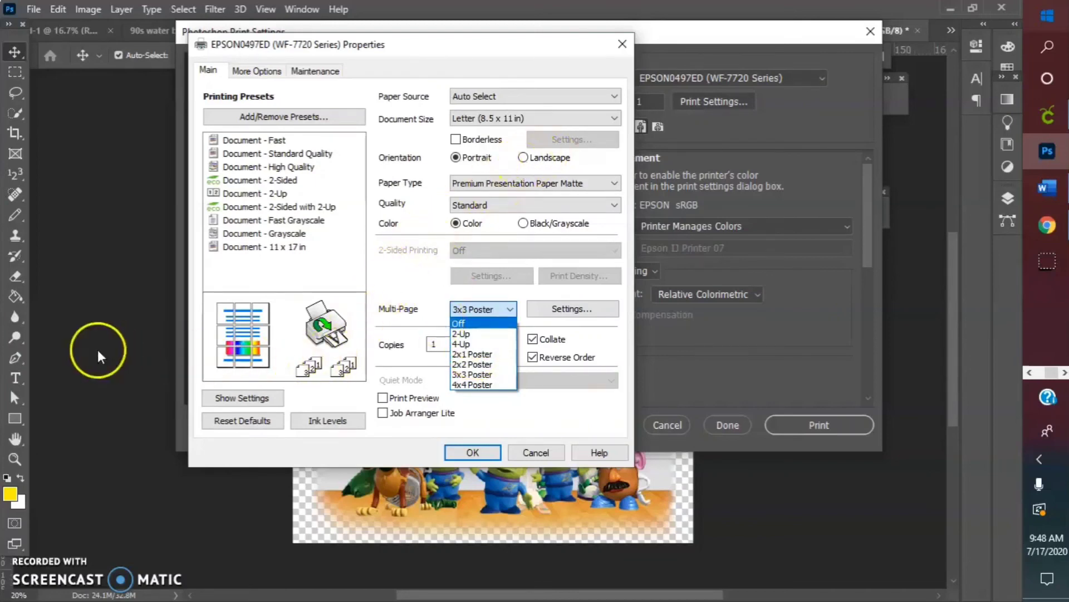
pyautogui.click(620, 55)
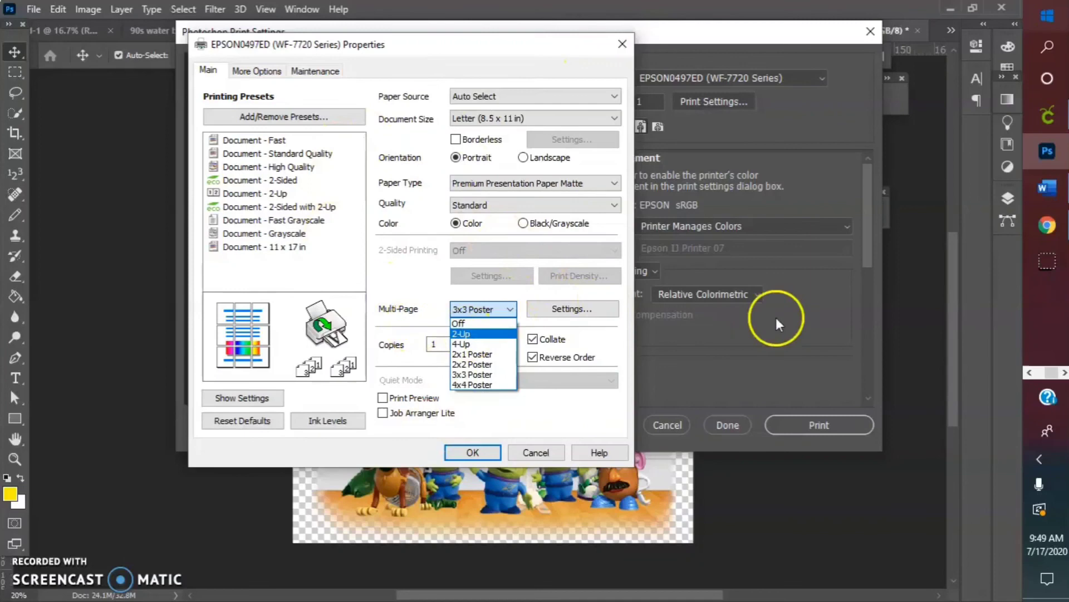
pyautogui.click(484, 356)
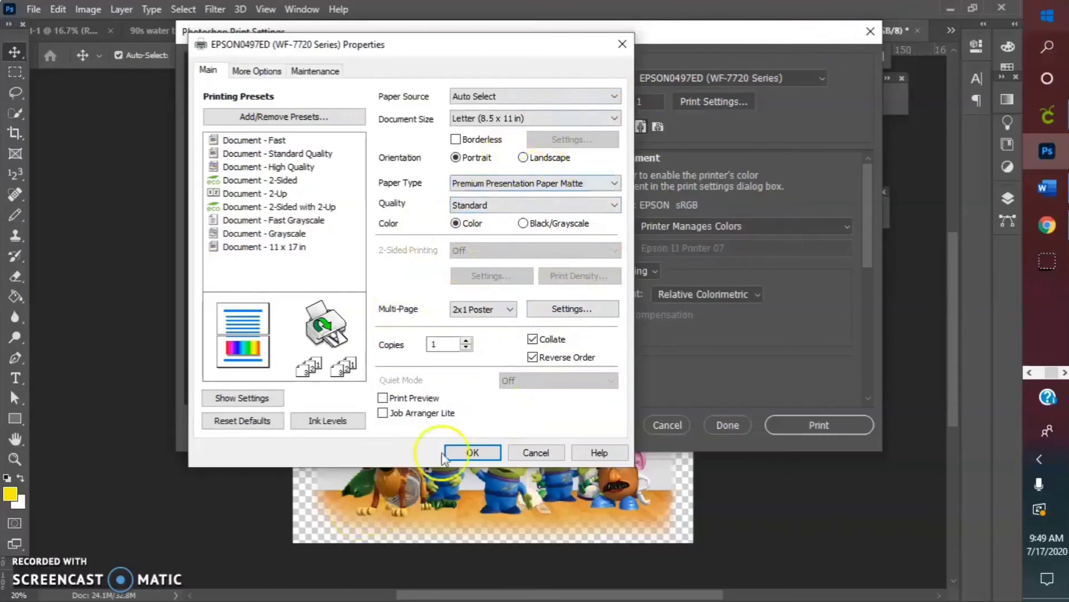
pyautogui.click(460, 309)
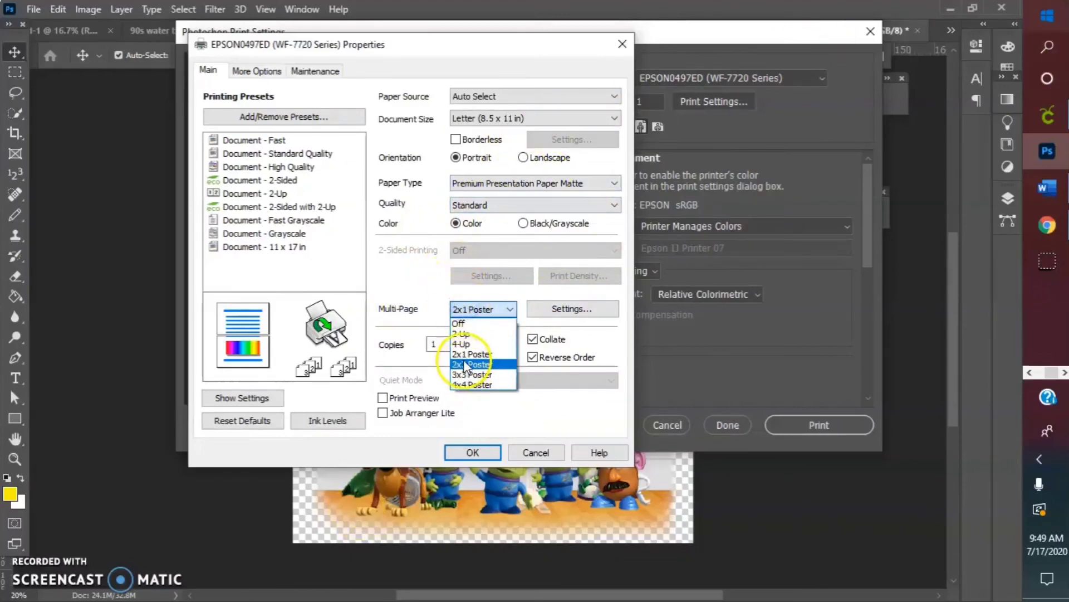
pyautogui.click(468, 353)
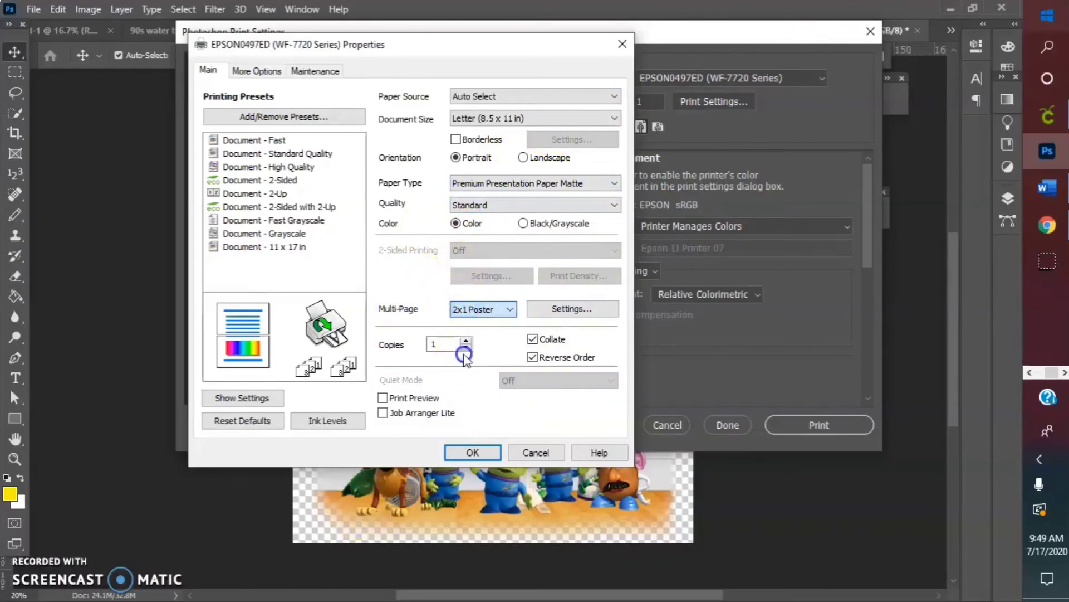
pyautogui.click(461, 453)
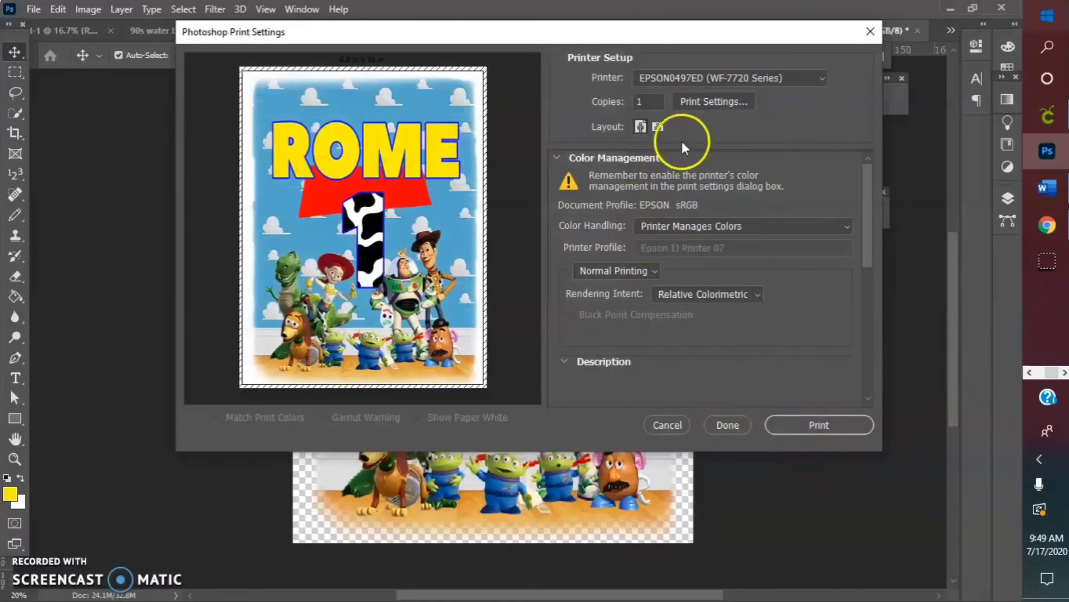
# Enable Print Preview in the Epson properties and send the poster job to print
pyautogui.click(714, 104)
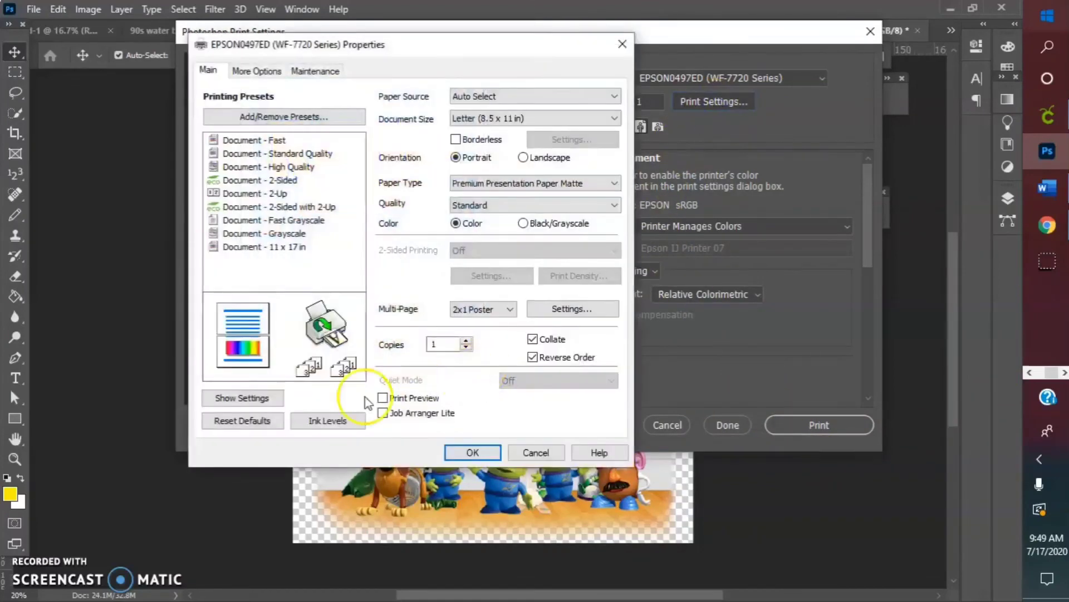
pyautogui.click(384, 399)
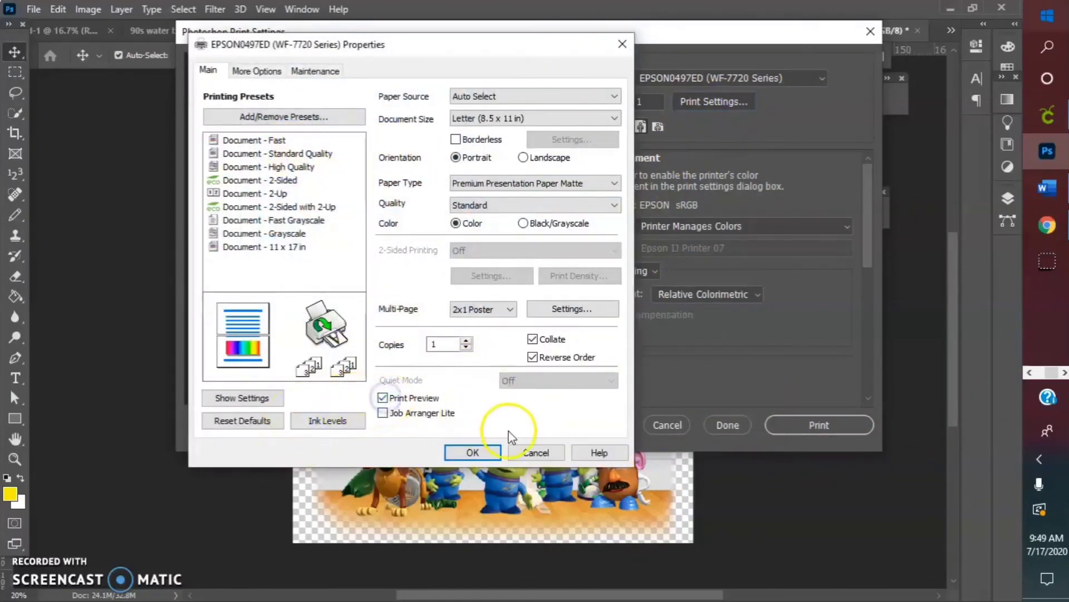
pyautogui.click(473, 452)
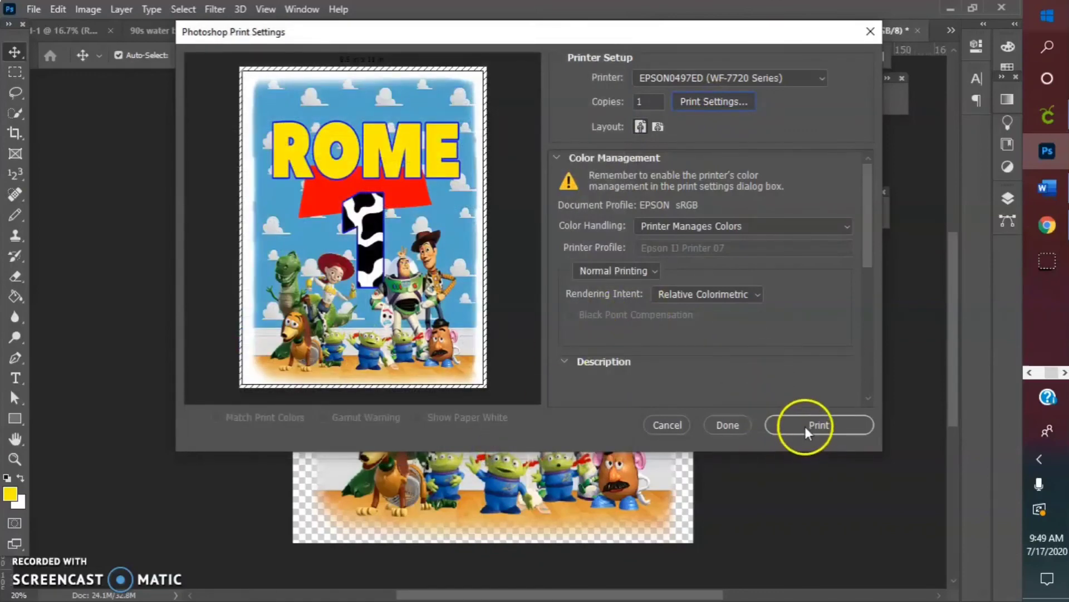
pyautogui.click(804, 425)
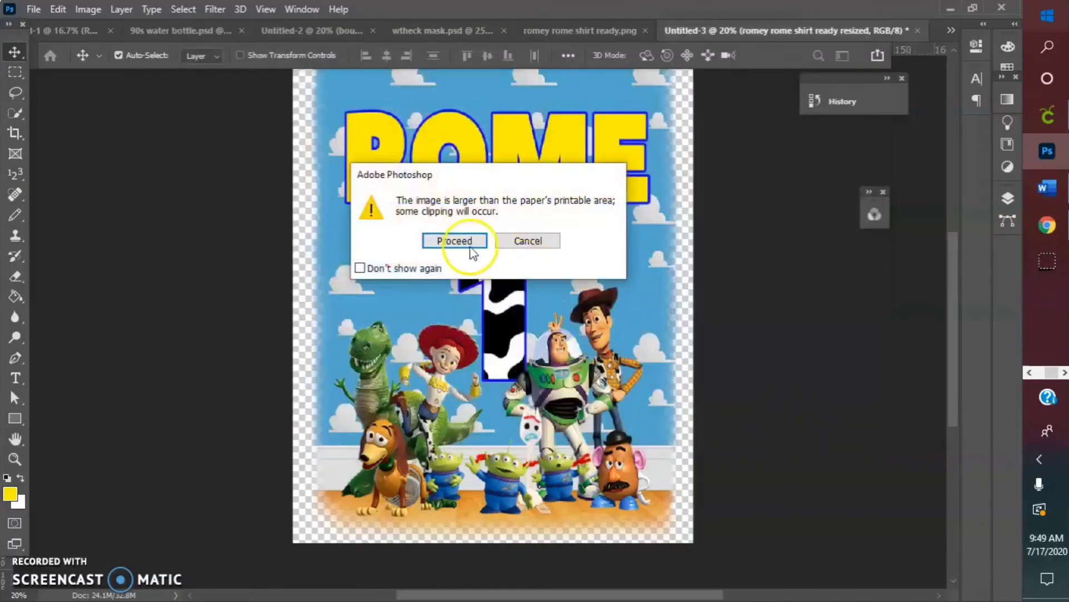
# Accept the clipping warning and compare poster pages 1 and 2 in Epson Print Preview
pyautogui.click(471, 247)
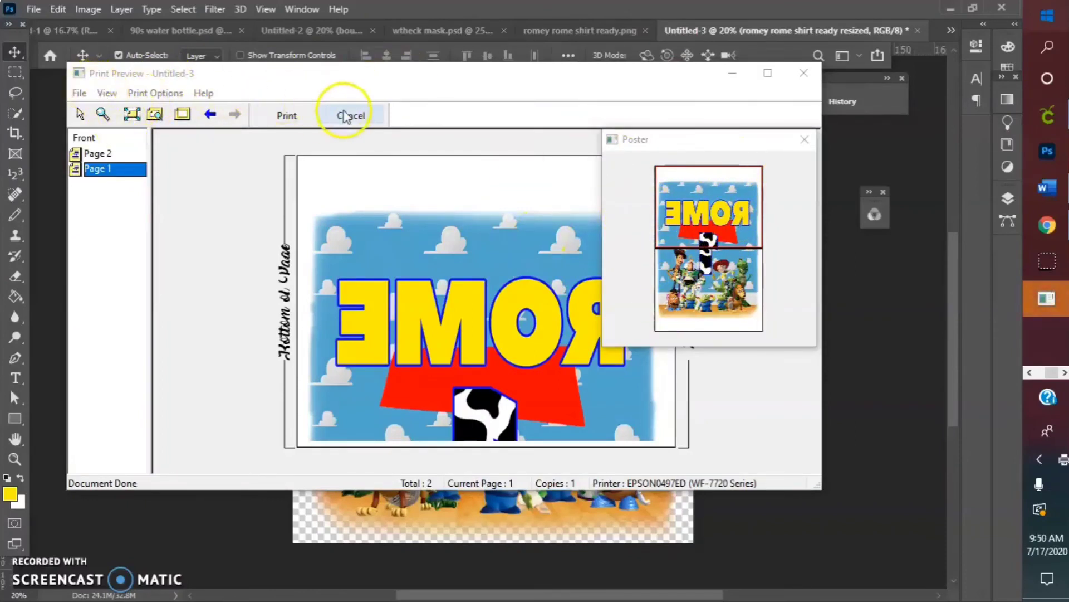
pyautogui.click(120, 155)
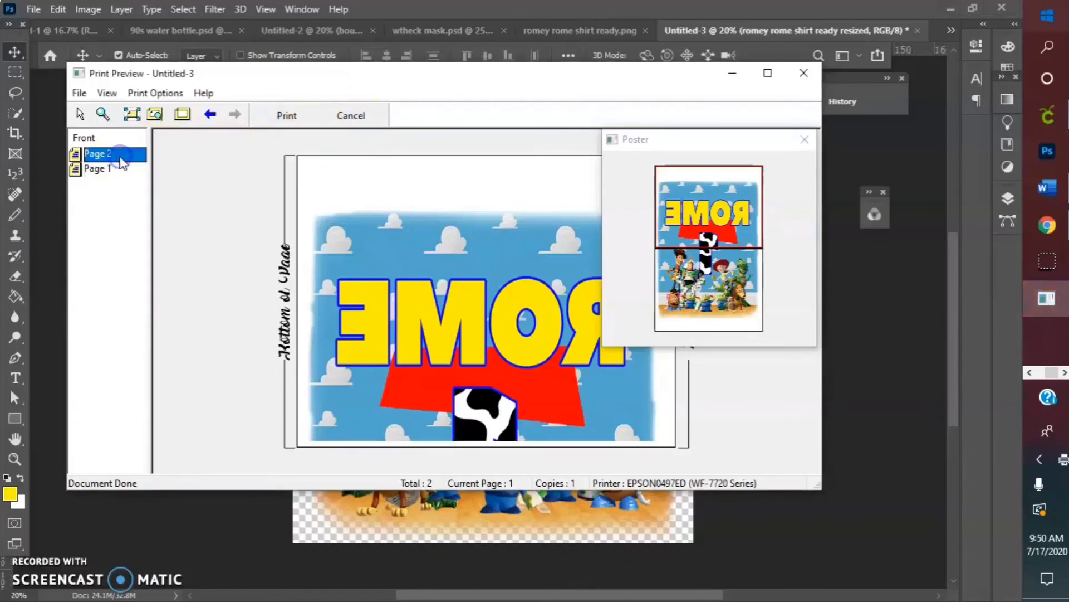
pyautogui.click(121, 176)
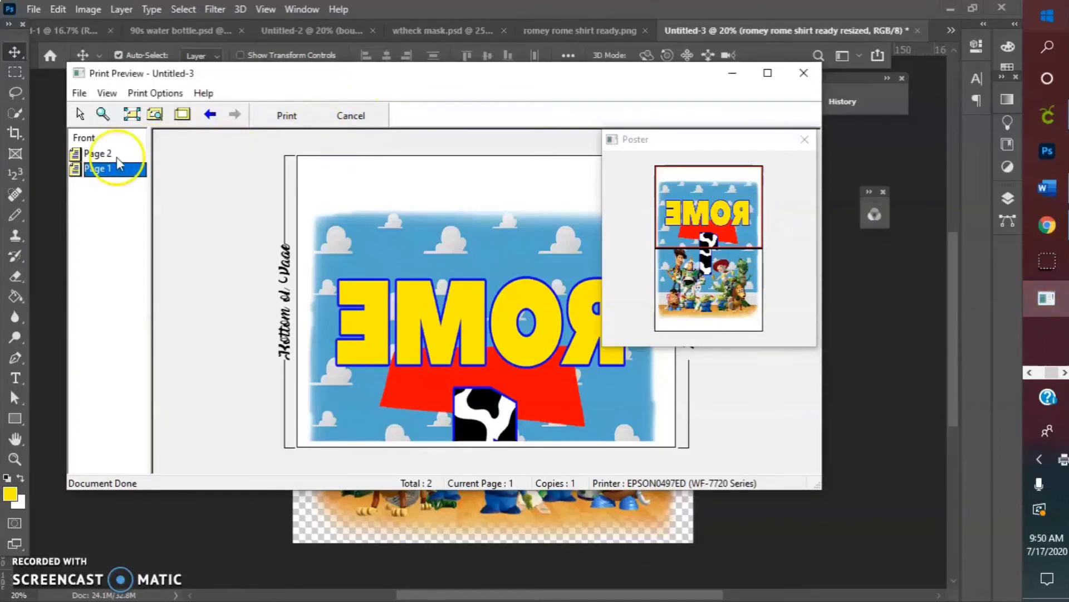
pyautogui.click(118, 157)
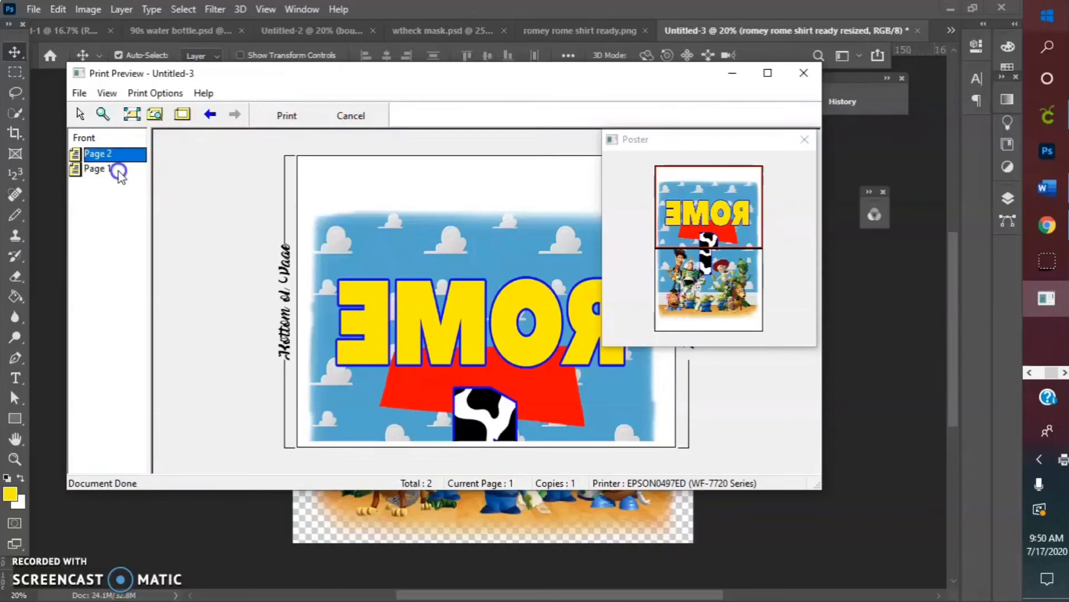
pyautogui.click(119, 174)
# In the Poster overview window, view the bottom half, then the ROME top half
pyautogui.click(694, 291)
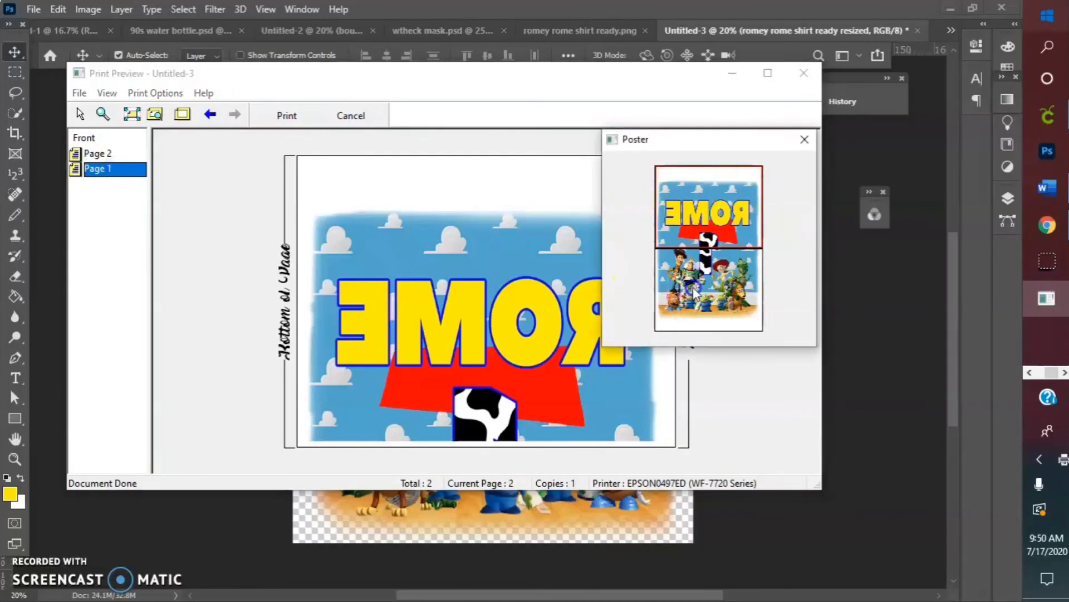
pyautogui.click(723, 187)
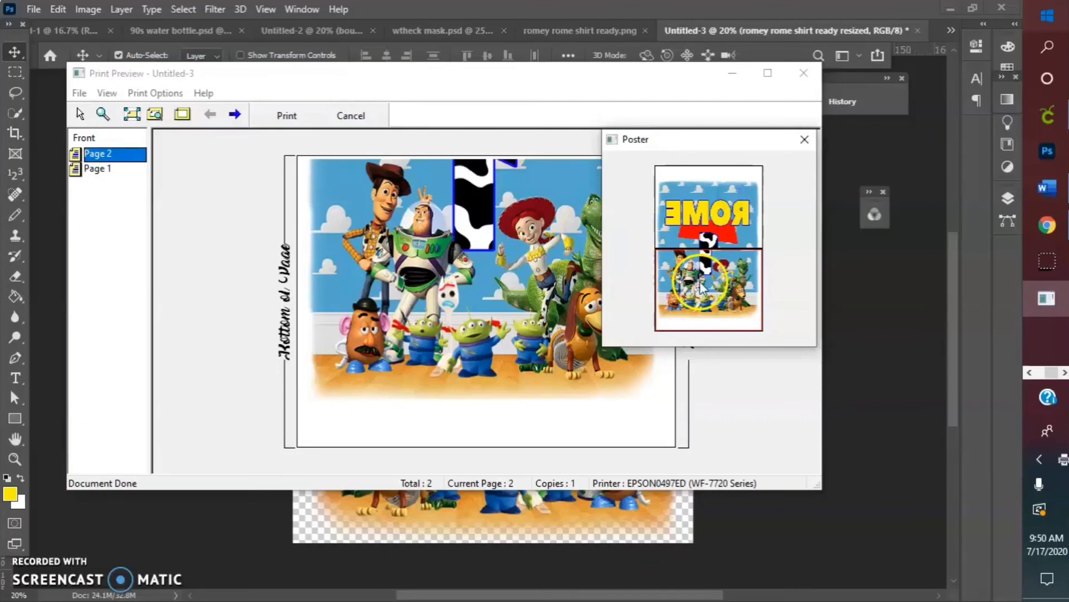
pyautogui.click(697, 228)
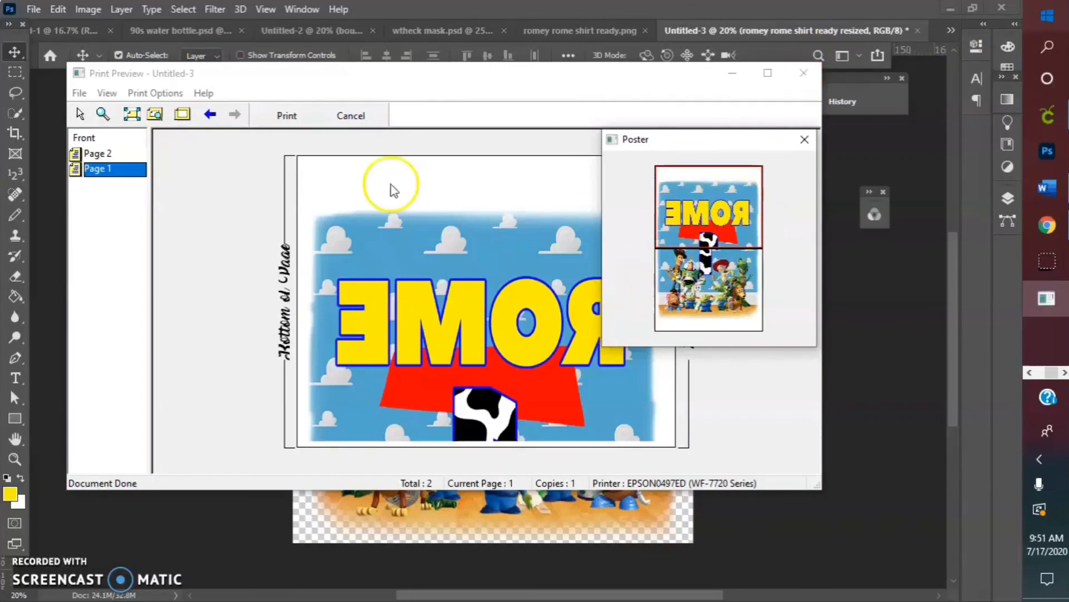
# Print the two poster pages, after which the image gets accidentally dragged
pyautogui.click(280, 115)
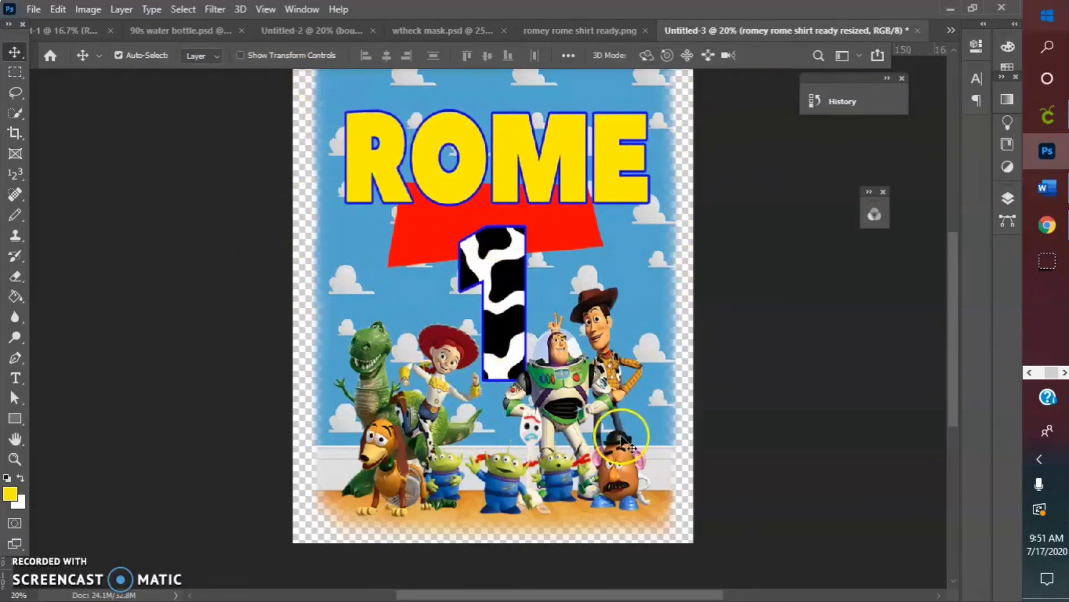
pyautogui.moveTo(452, 174); pyautogui.dragTo(433, 154)
pyautogui.moveTo(439, 101); pyautogui.dragTo(466, 119)
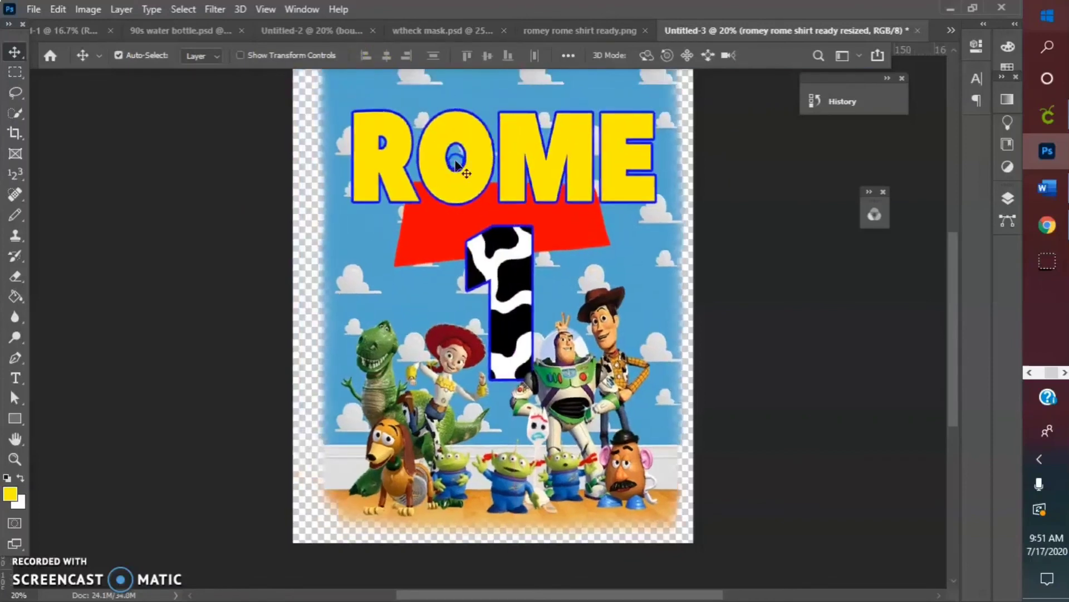
# Undo the accidental move by reverting to the last Eraser step in History, then collapse History
pyautogui.click(847, 101)
pyautogui.click(704, 145)
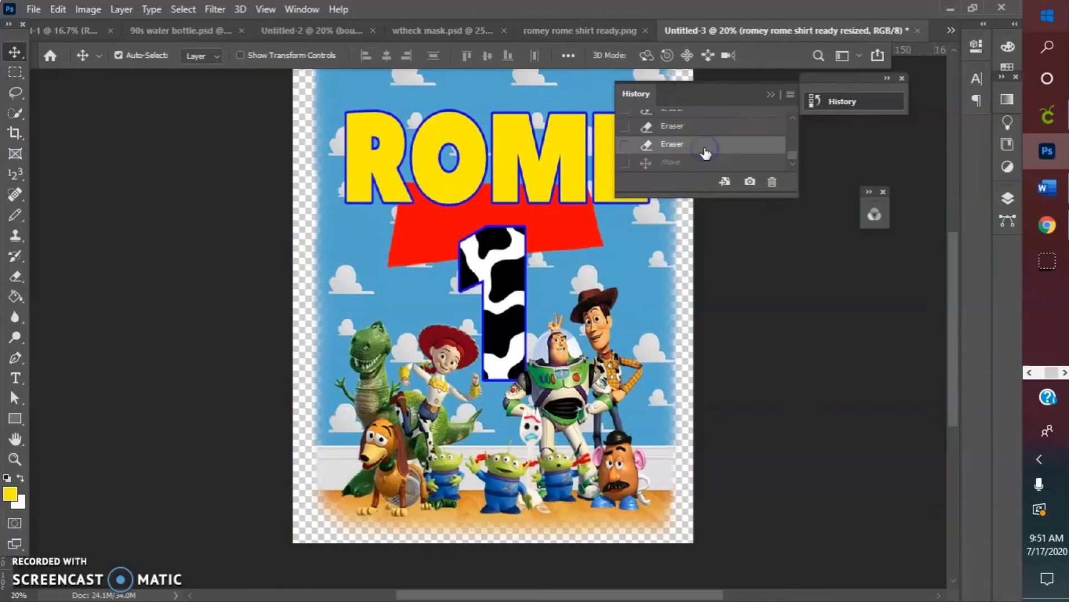
pyautogui.click(852, 100)
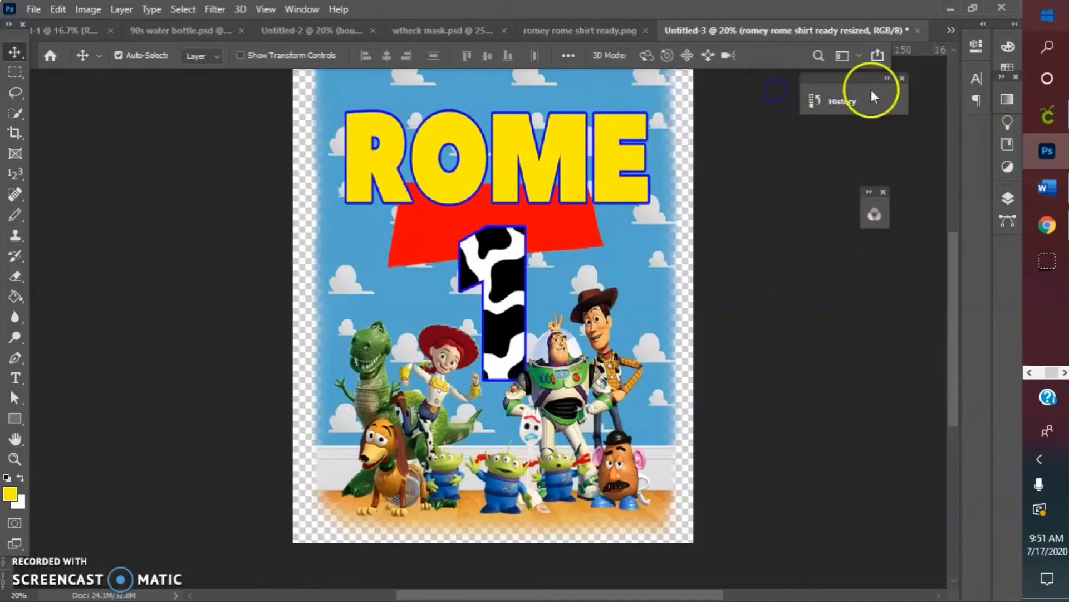
pyautogui.scroll(1, 775, 234)
pyautogui.scroll(3, 771, 256)
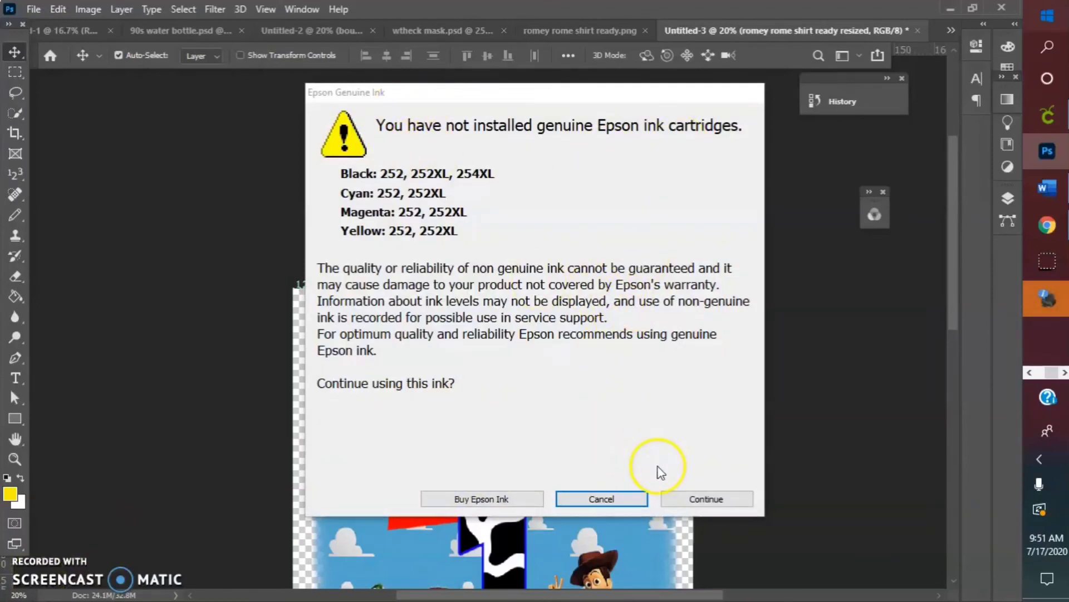
# Continue past the Epson genuine-ink warning and scroll to view the whole ROME 1 poster
pyautogui.click(746, 499)
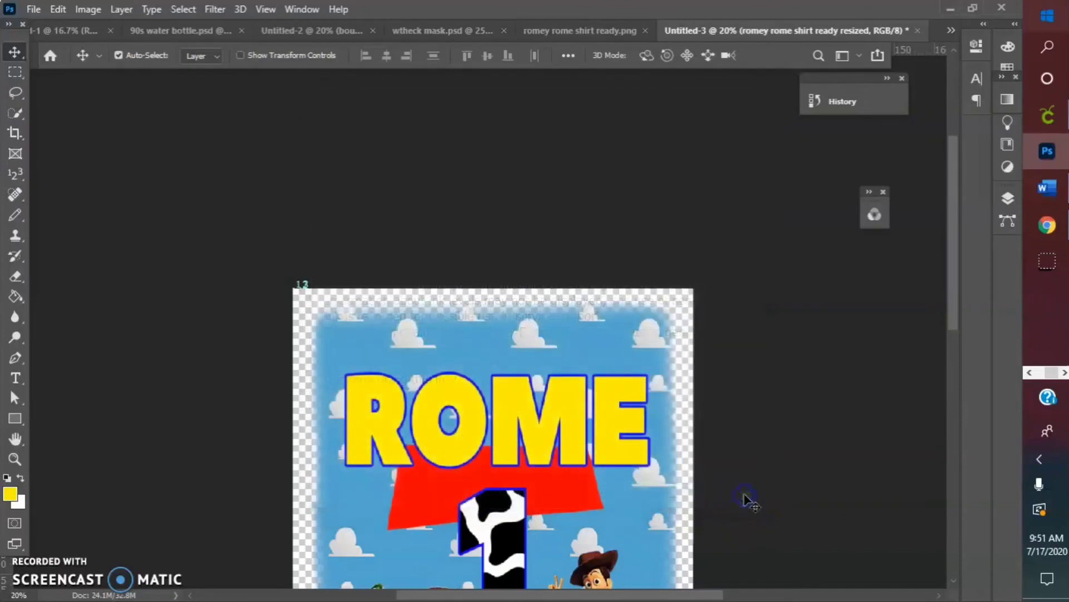
pyautogui.scroll(-4, 780, 451)
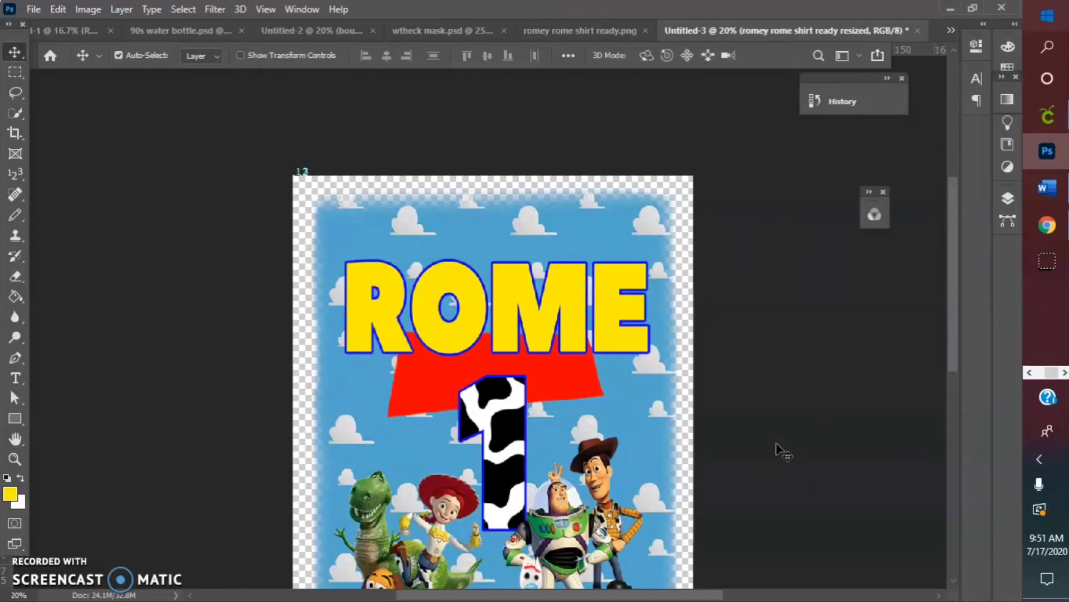
pyautogui.scroll(-3, 777, 240)
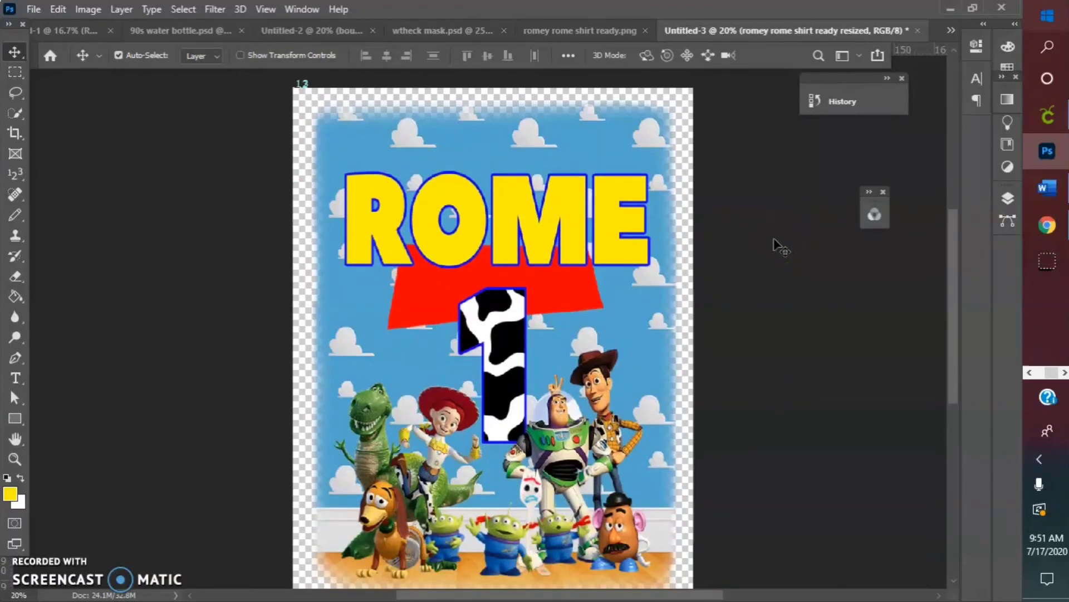
pyautogui.click(758, 236)
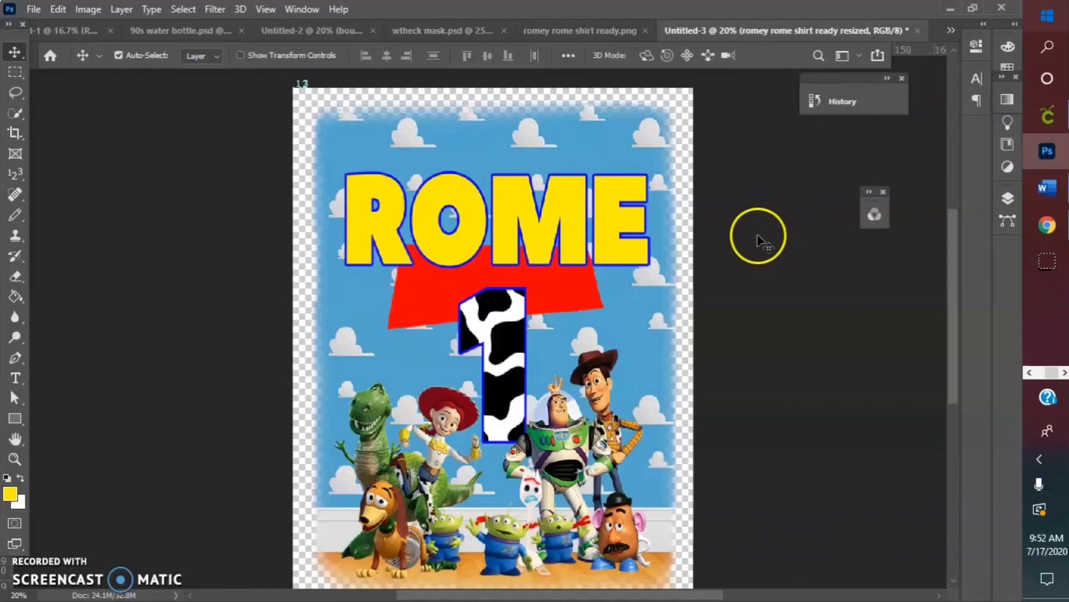